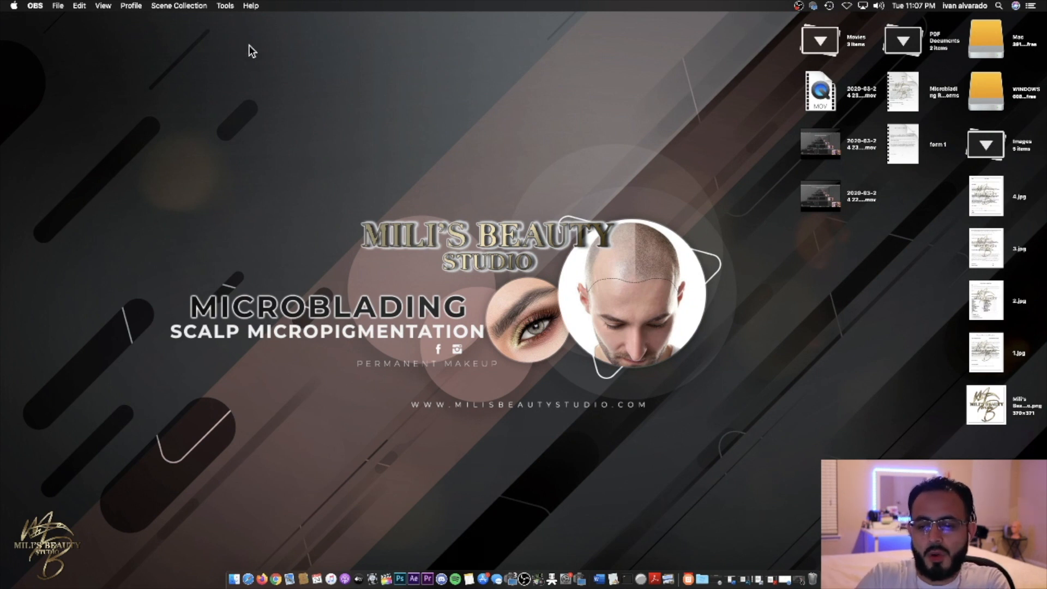
- Bring Safari forward and load pdfescape.com
mouse_move(783, 582)
left_click(788, 561)
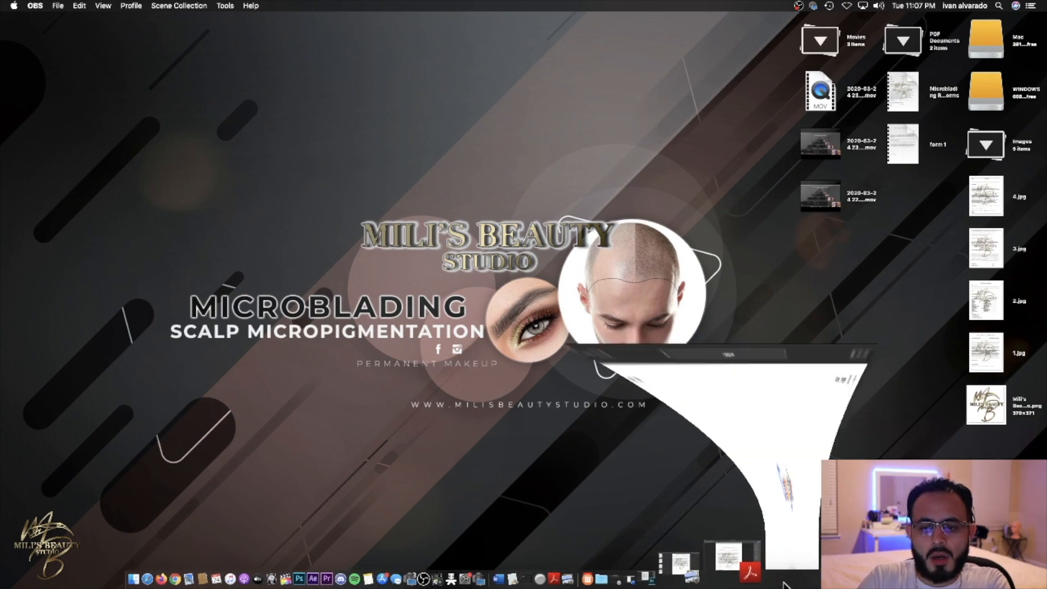
left_click(607, 25)
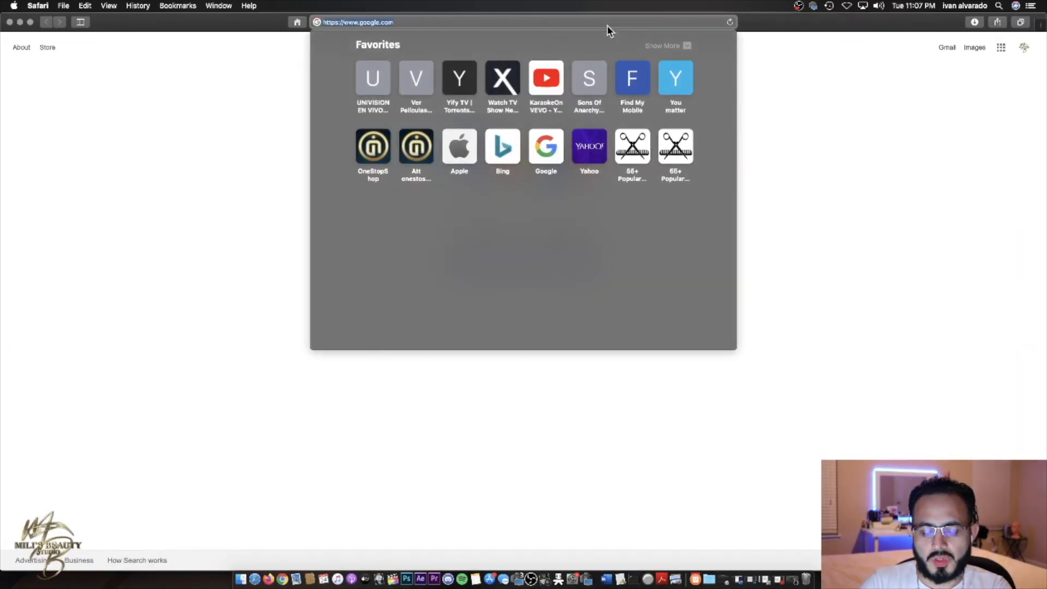
type("https://www.pdfescape.com")
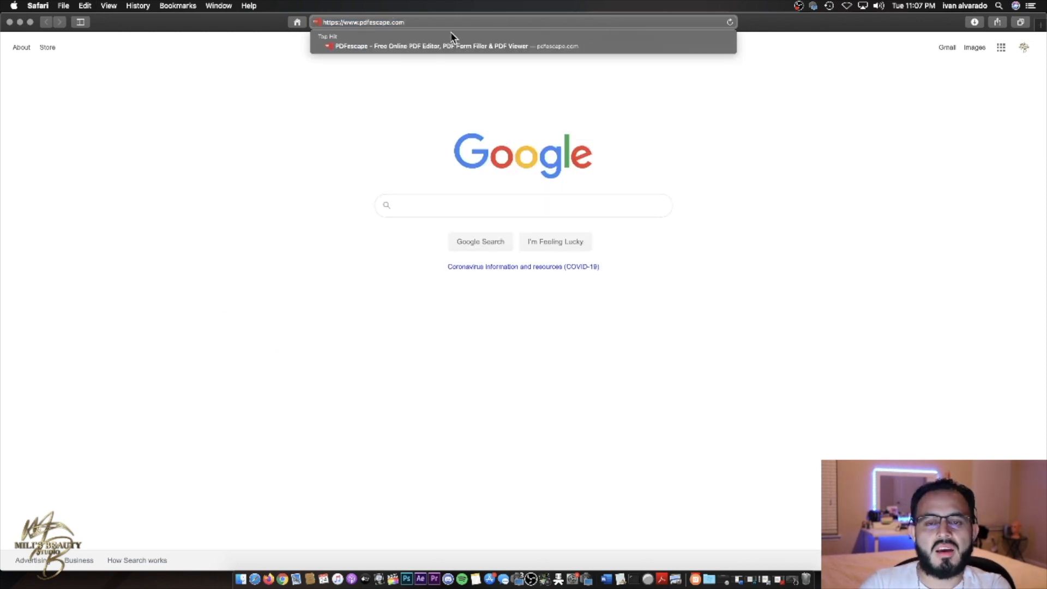
key("Return")
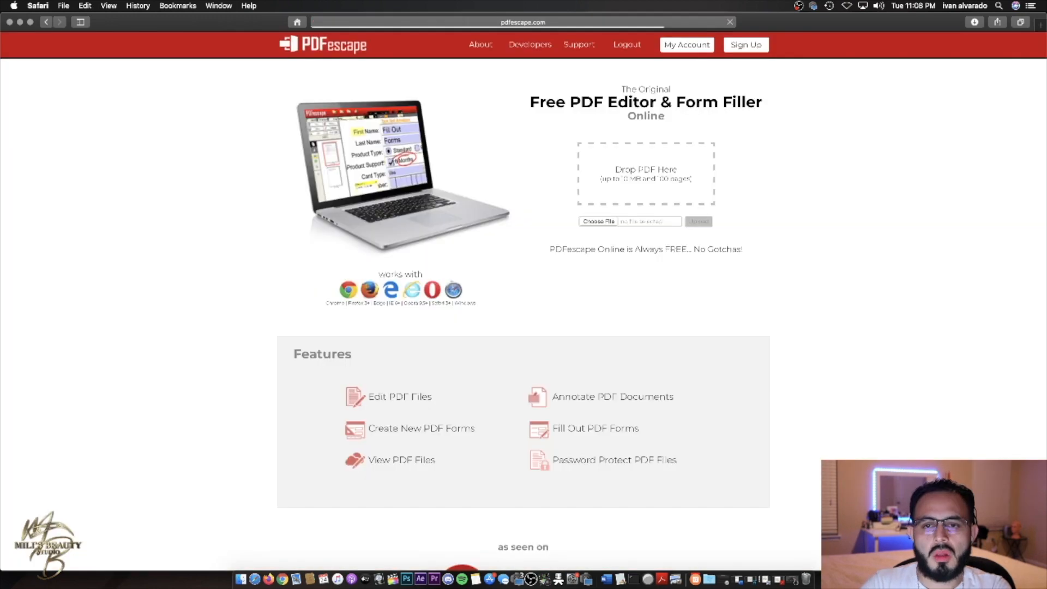
- Upload Microblading Release Forms from the Desktop into the online editor
left_click(598, 221)
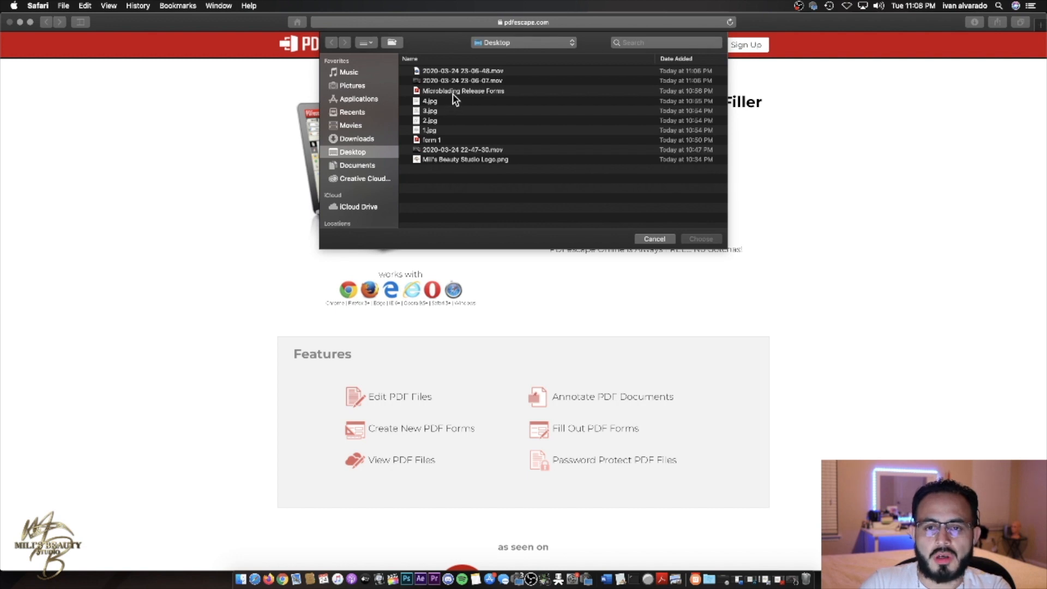
left_click(459, 91)
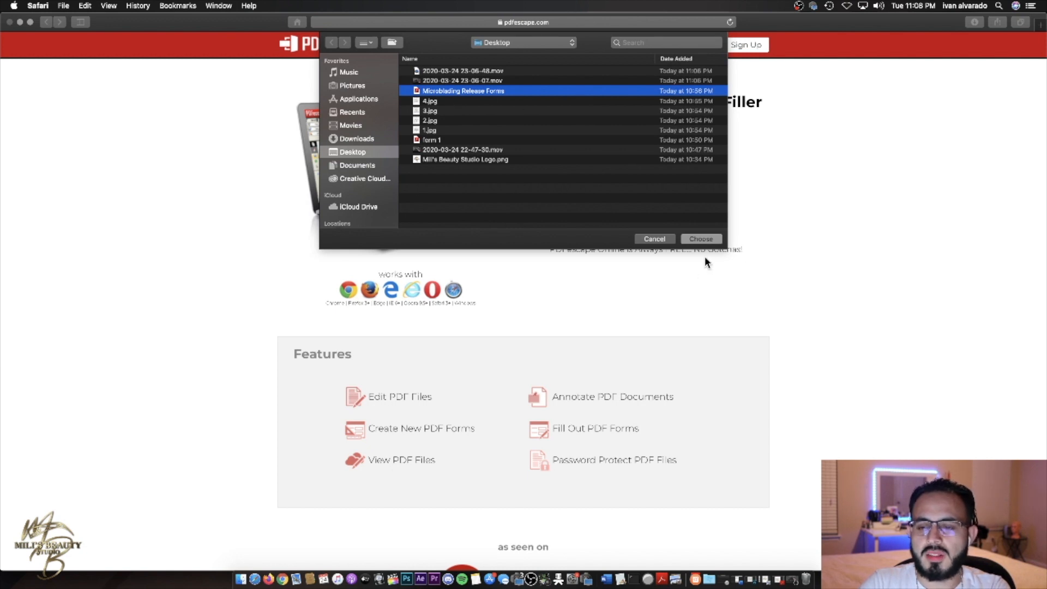
left_click(707, 241)
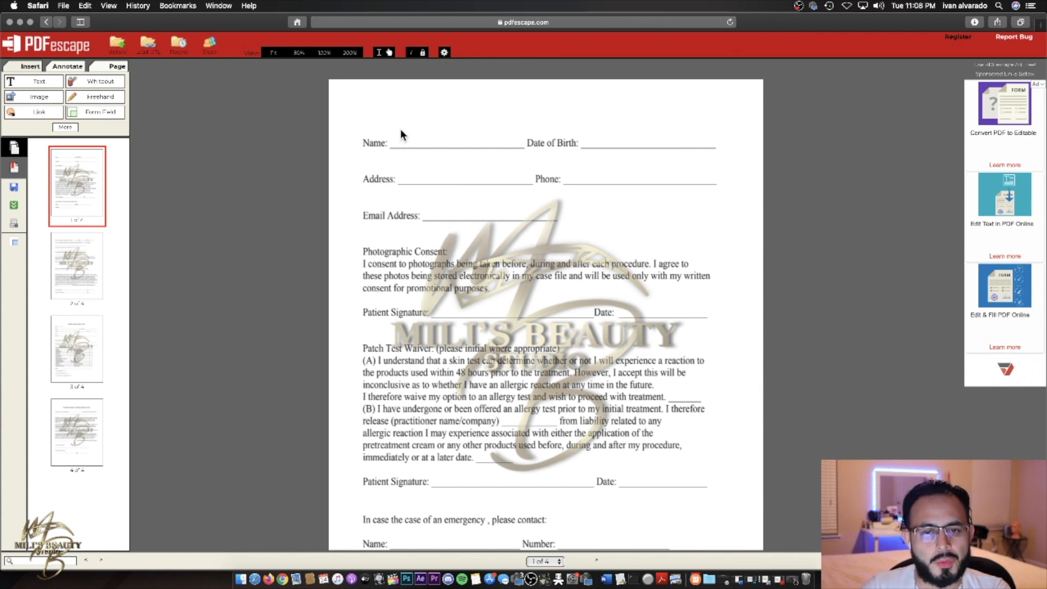
- Start the Form Field tool with the Text field type selected
left_click(83, 115)
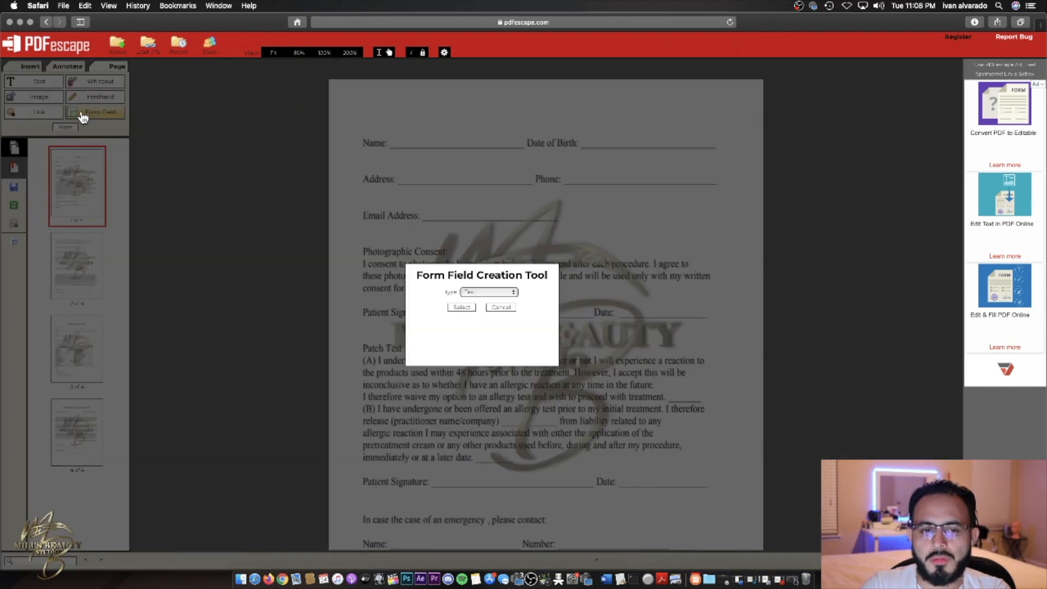
left_click(497, 291)
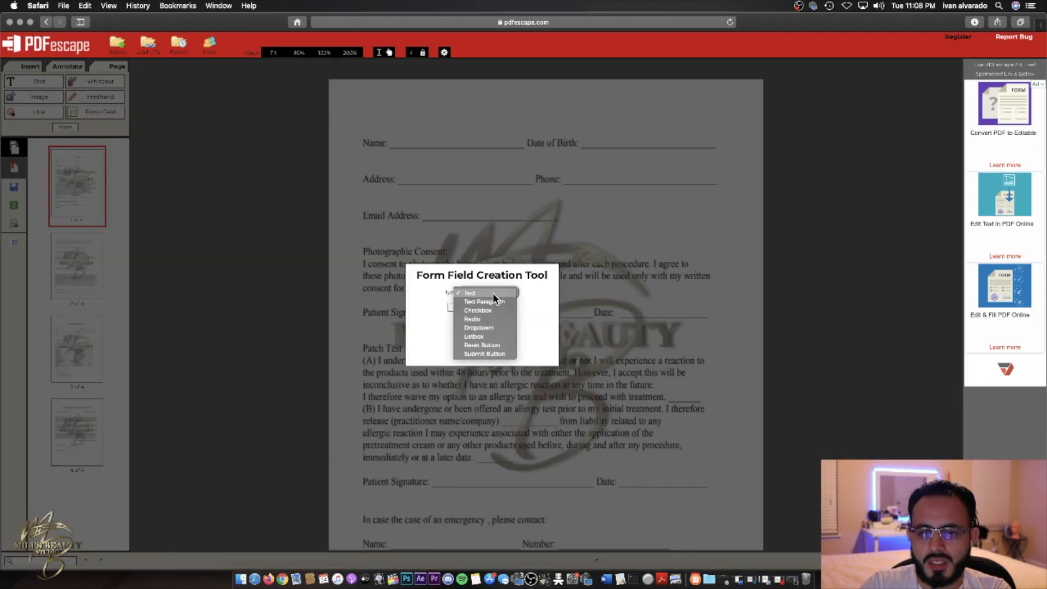
left_click(494, 301)
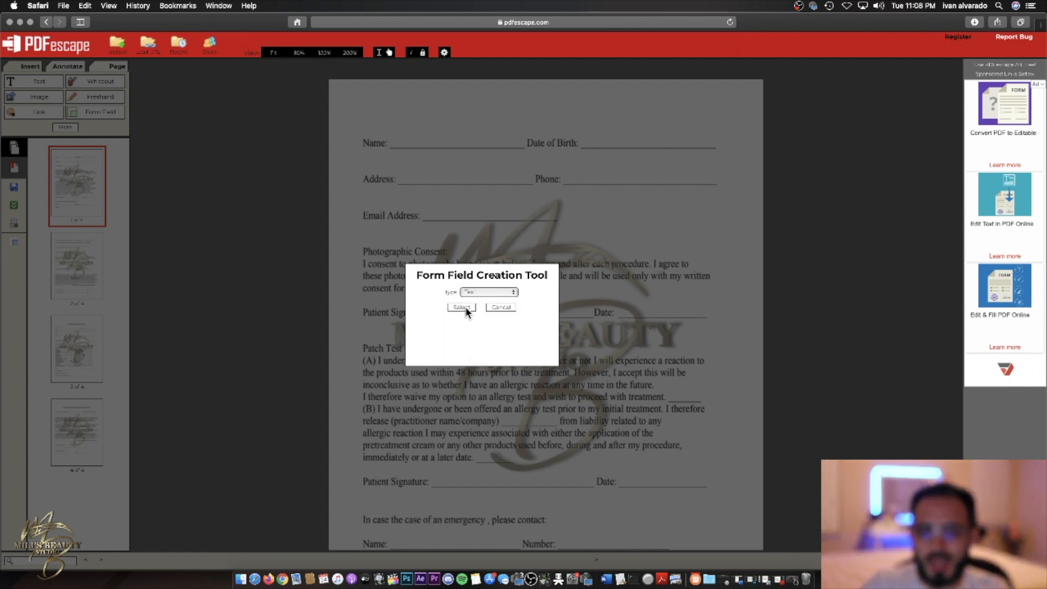
left_click(466, 307)
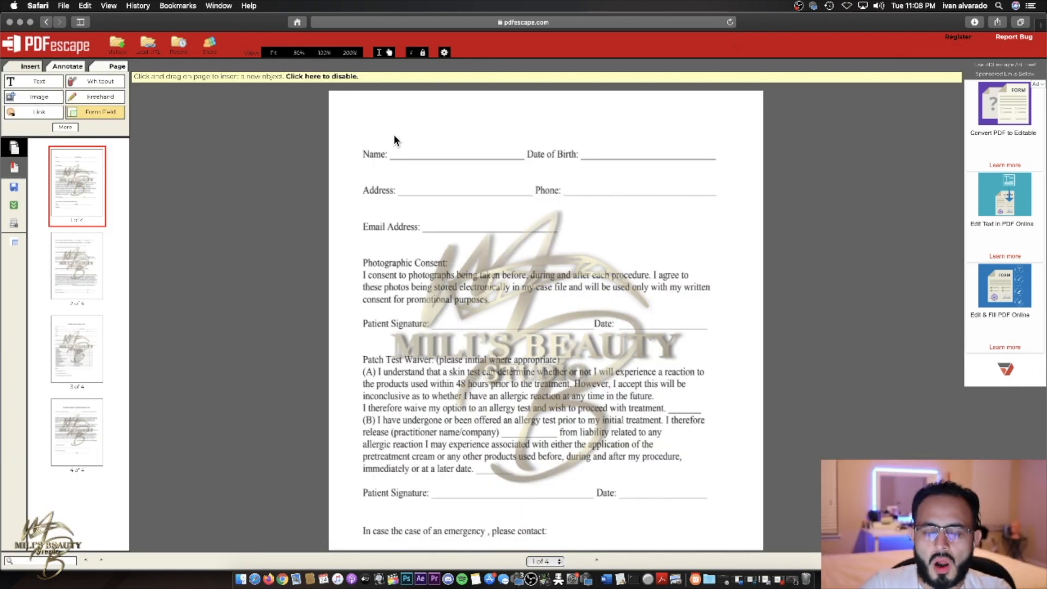
- Draw a size-10 text field on the Name line, then one beside Date of Birth
left_click_drag(385, 129, 525, 158)
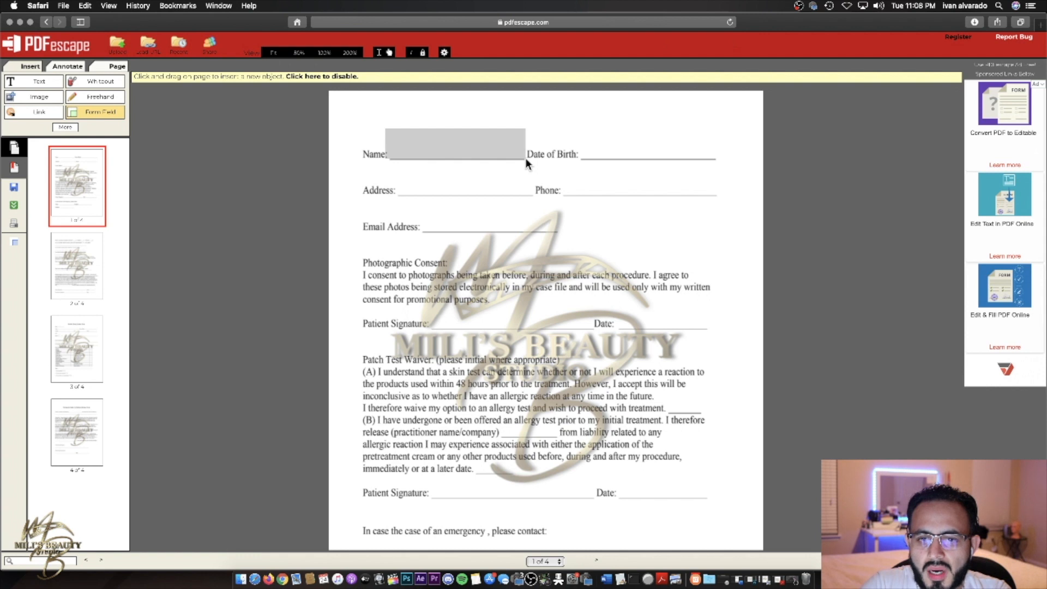
left_click_drag(525, 158, 525, 158)
left_click_drag(380, 123, 391, 135)
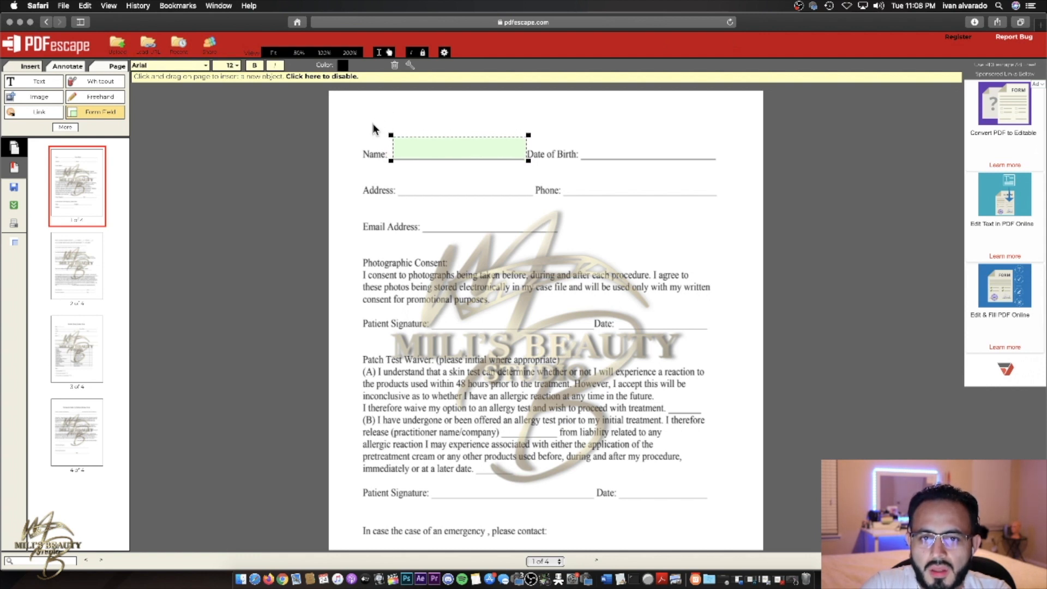
left_click(230, 65)
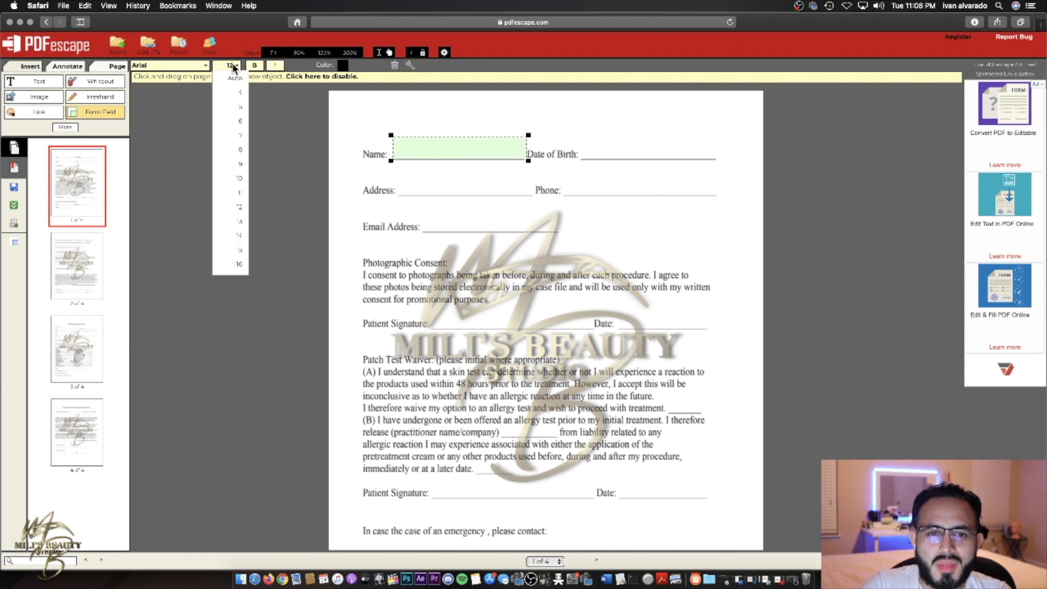
left_click(241, 179)
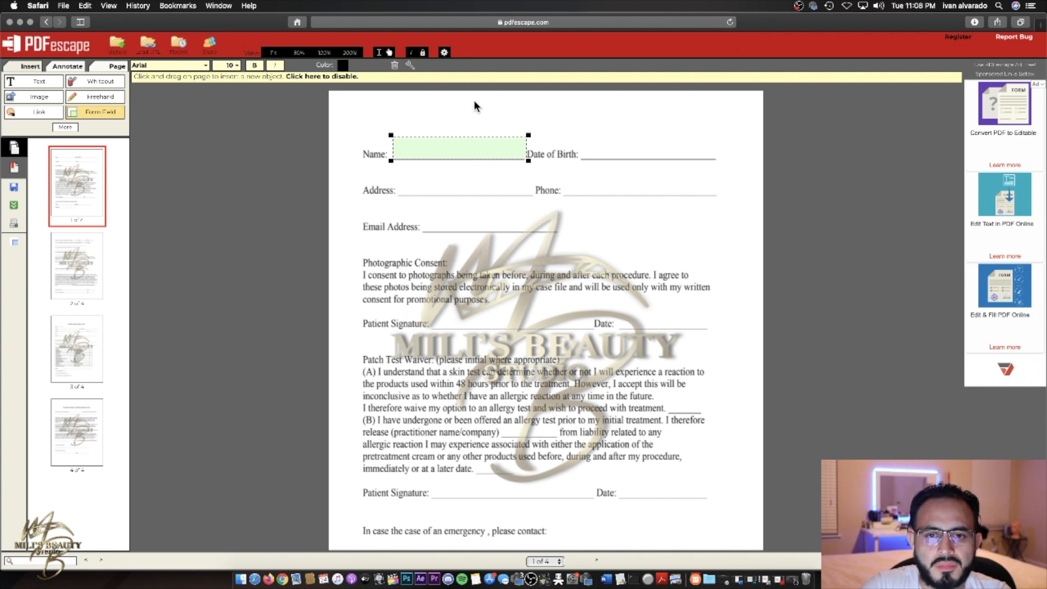
left_click_drag(581, 134, 718, 158)
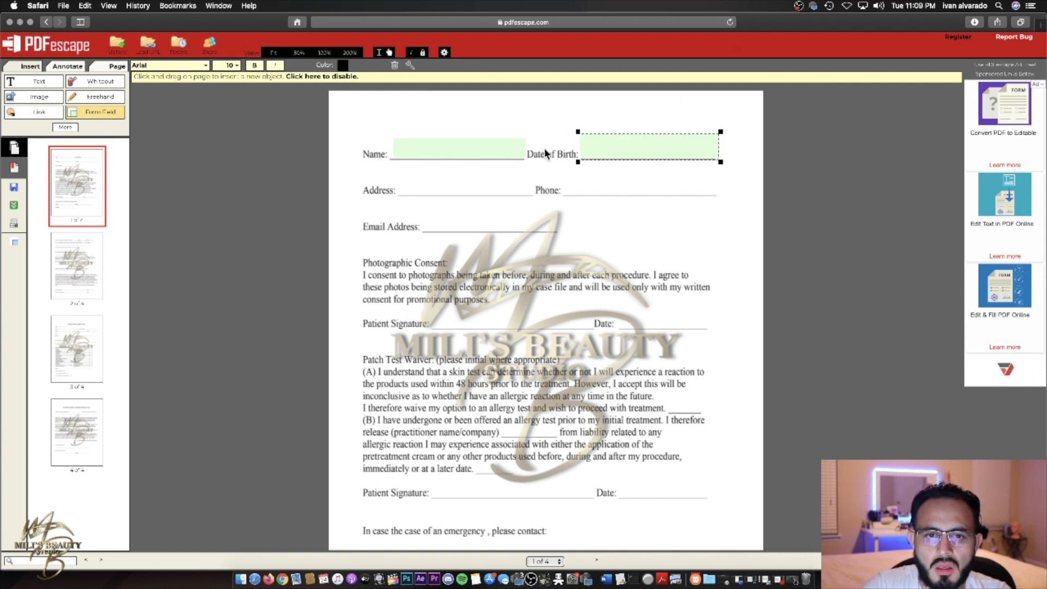
- Add fields on Address, Email, Patient Signature, initial, practitioner, later-date and second signature blanks
mouse_move(401, 178)
left_mouse_down()
mouse_move(536, 196)
mouse_move(659, 183)
mouse_move(722, 197)
left_mouse_up()
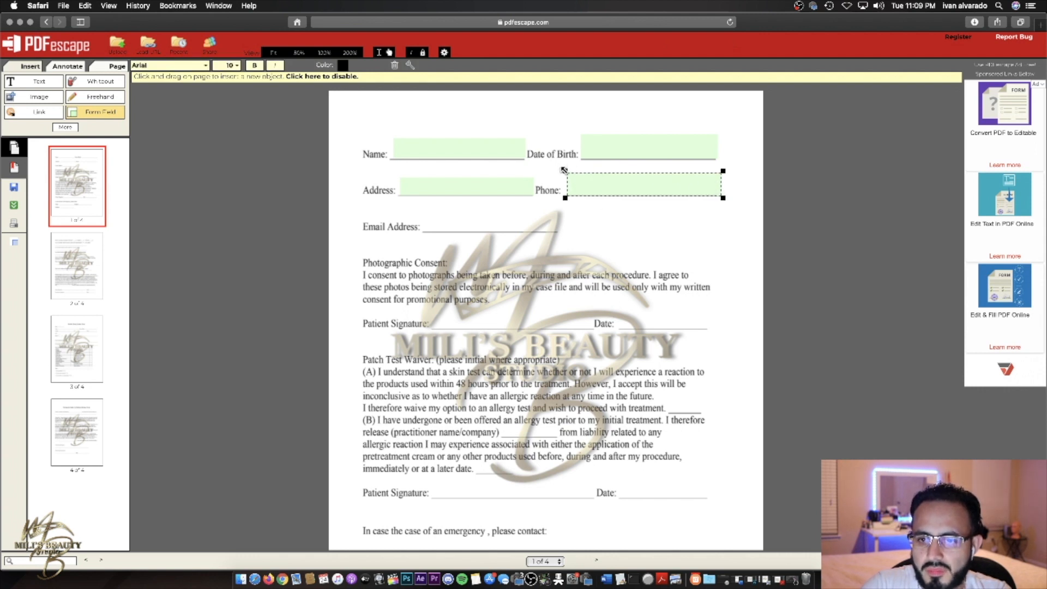
left_click_drag(421, 213, 618, 235)
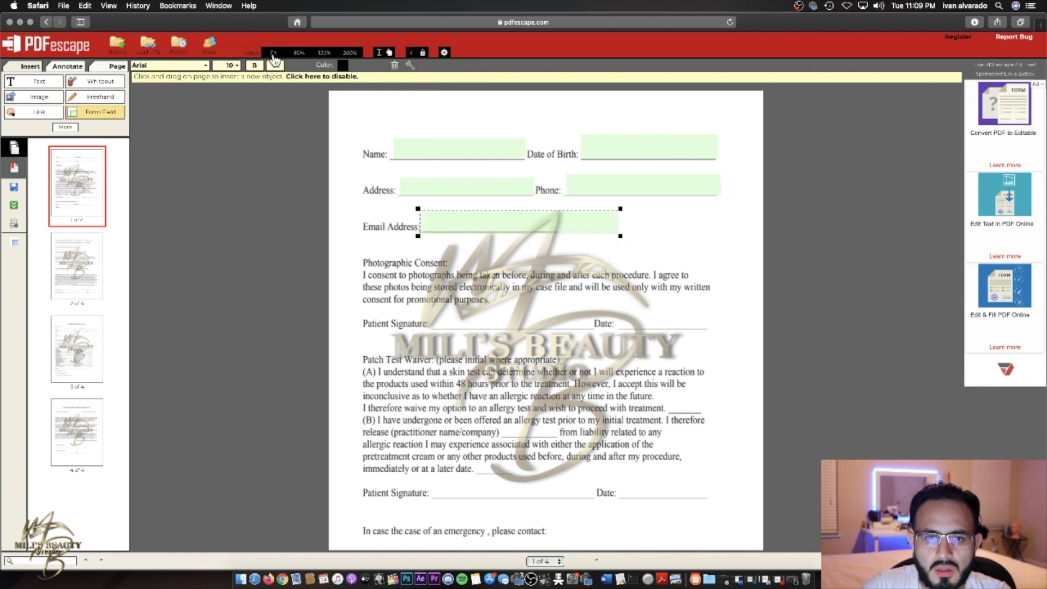
mouse_move(433, 306)
left_mouse_down()
mouse_move(593, 328)
mouse_move(598, 302)
mouse_move(706, 330)
left_mouse_up()
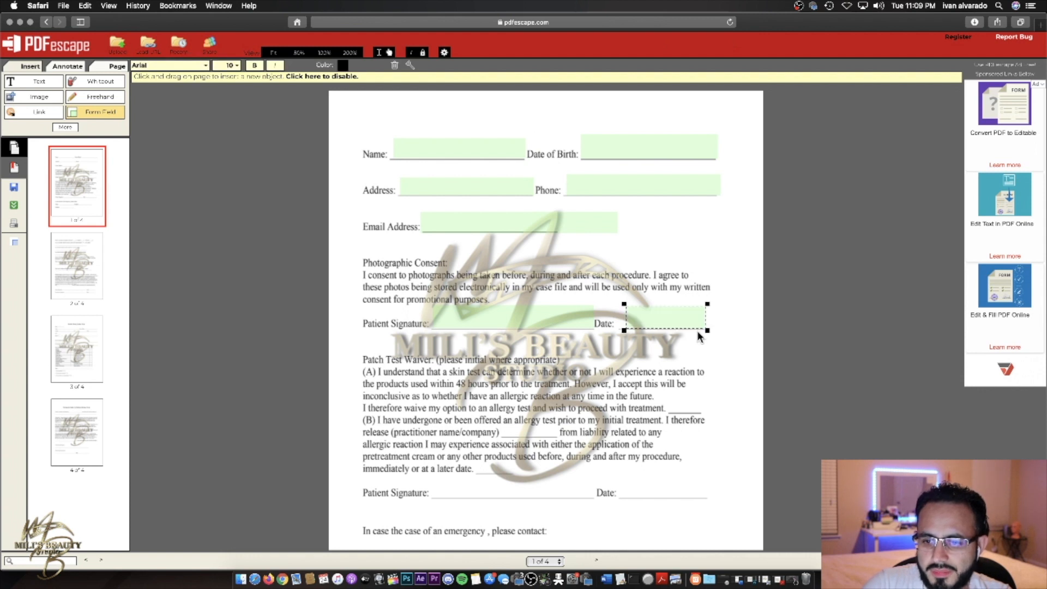
left_click(676, 396)
left_click_drag(708, 410, 705, 413)
left_click_drag(502, 422, 560, 438)
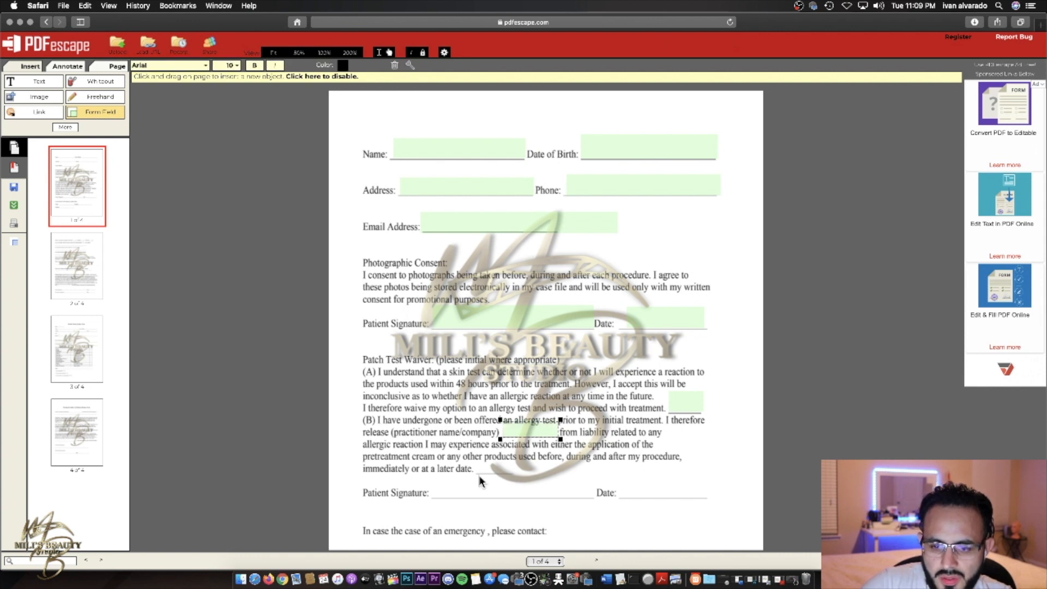
left_click_drag(480, 459, 515, 475)
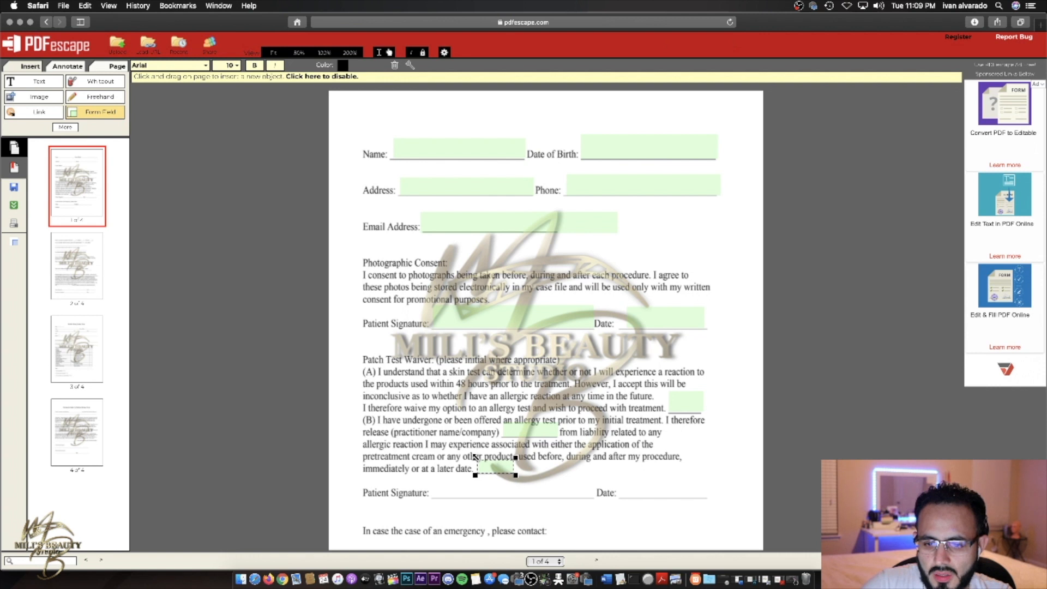
mouse_move(431, 472)
left_mouse_down()
mouse_move(592, 496)
mouse_move(709, 498)
left_mouse_up()
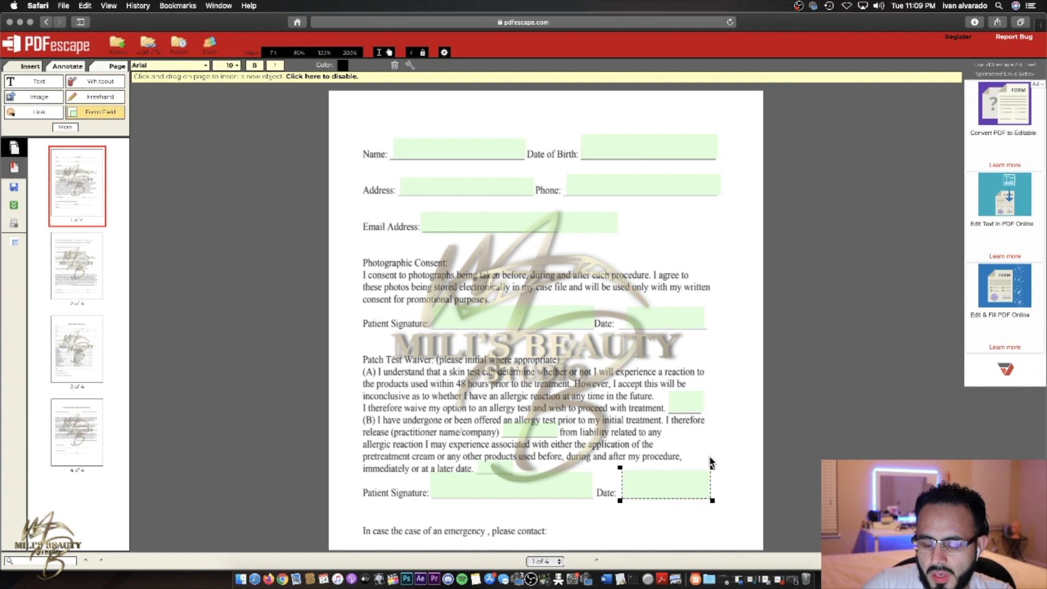
- Add fields on the emergency contact Name, Relation and Number lines
scroll(700, 439, "down", 5)
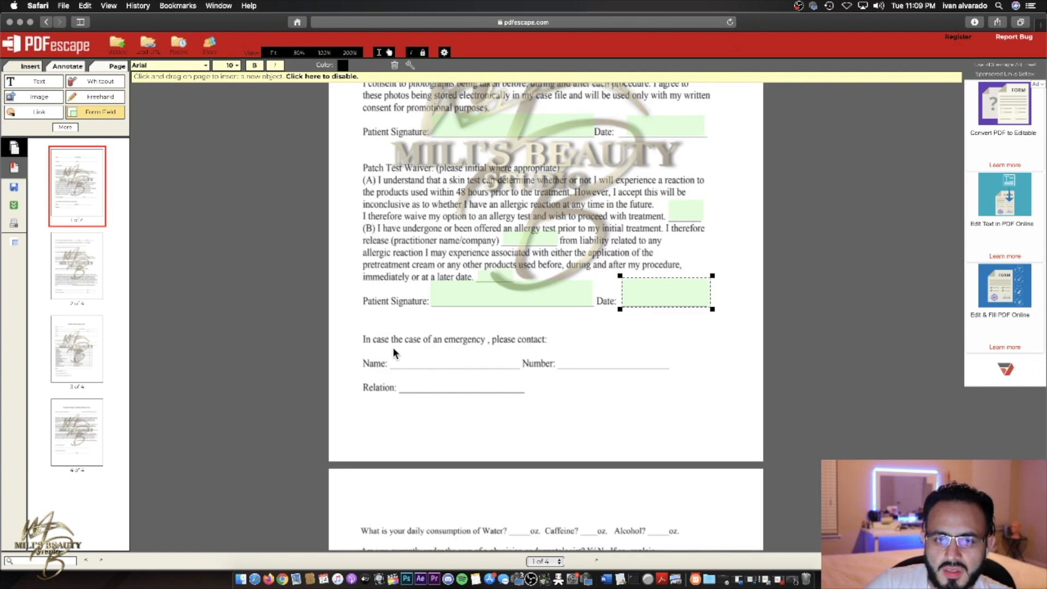
left_click_drag(393, 347, 521, 368)
left_click_drag(402, 376, 526, 391)
left_click_drag(561, 342, 675, 374)
scroll(610, 377, "down", 8)
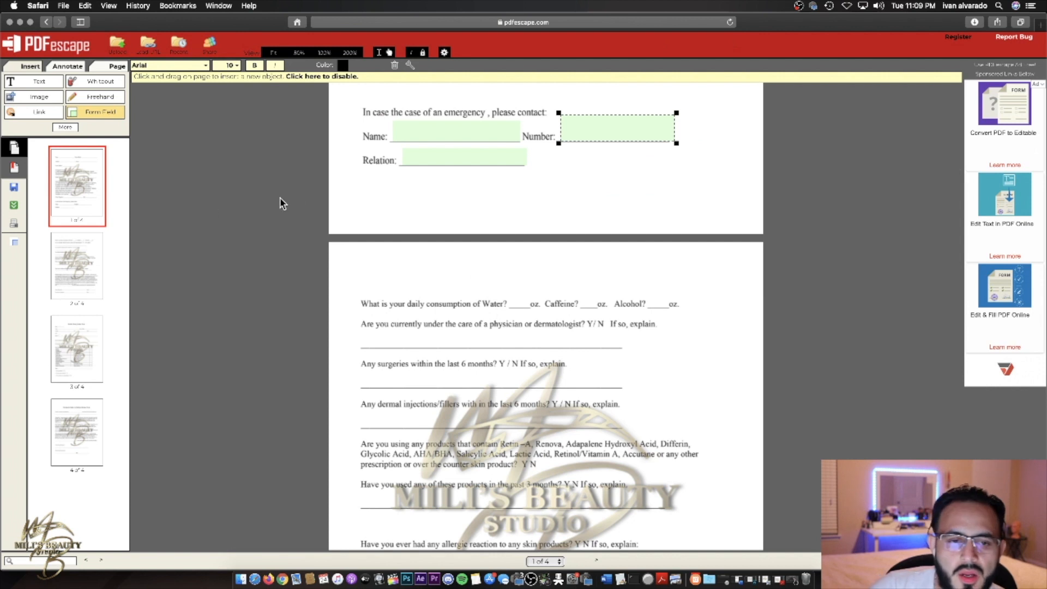
left_click(103, 112)
left_click(503, 294)
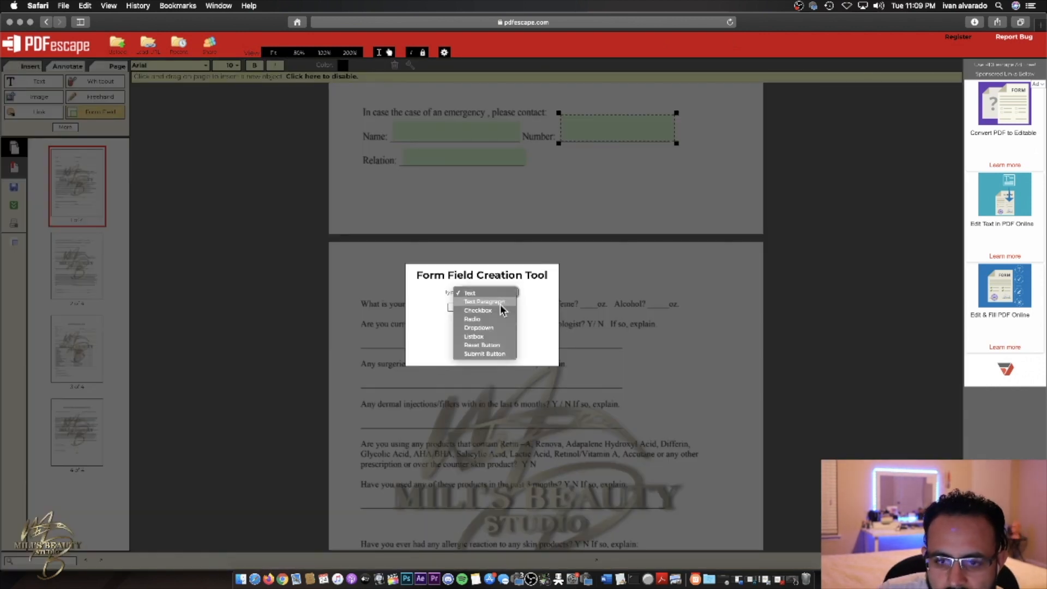
- Place a checkbox beside the Water blank on page 2 and tick it on and off
left_click(497, 309)
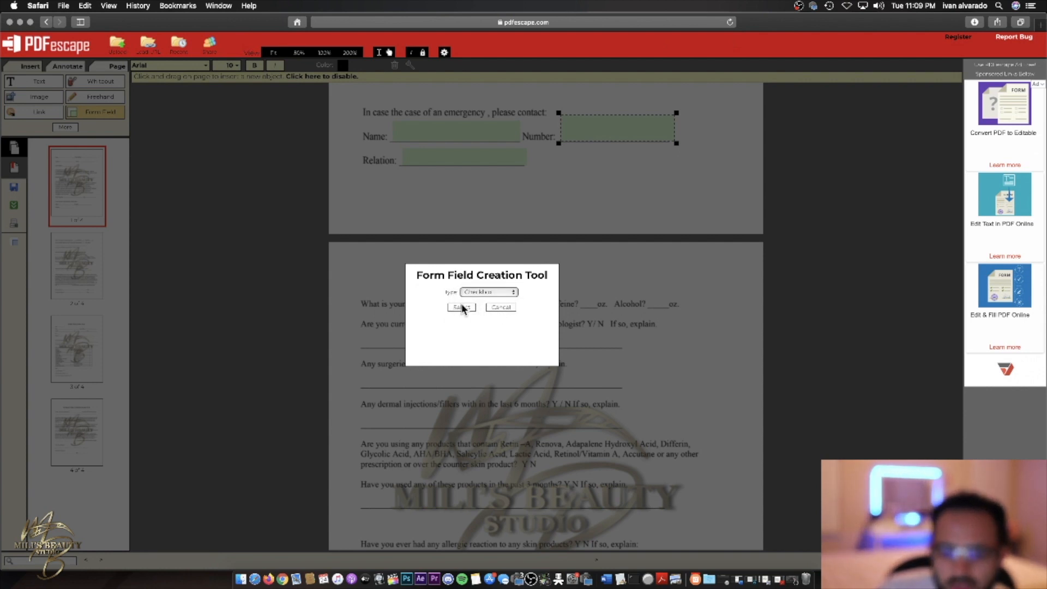
left_click(461, 306)
left_click_drag(508, 286, 532, 306)
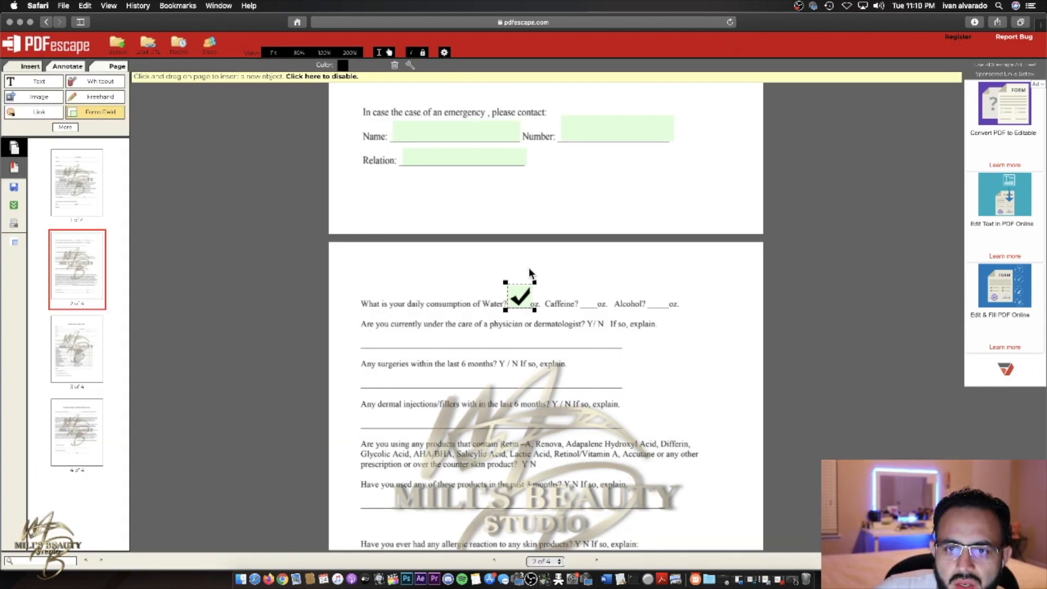
left_click(518, 295)
left_click(518, 295)
left_click(518, 295)
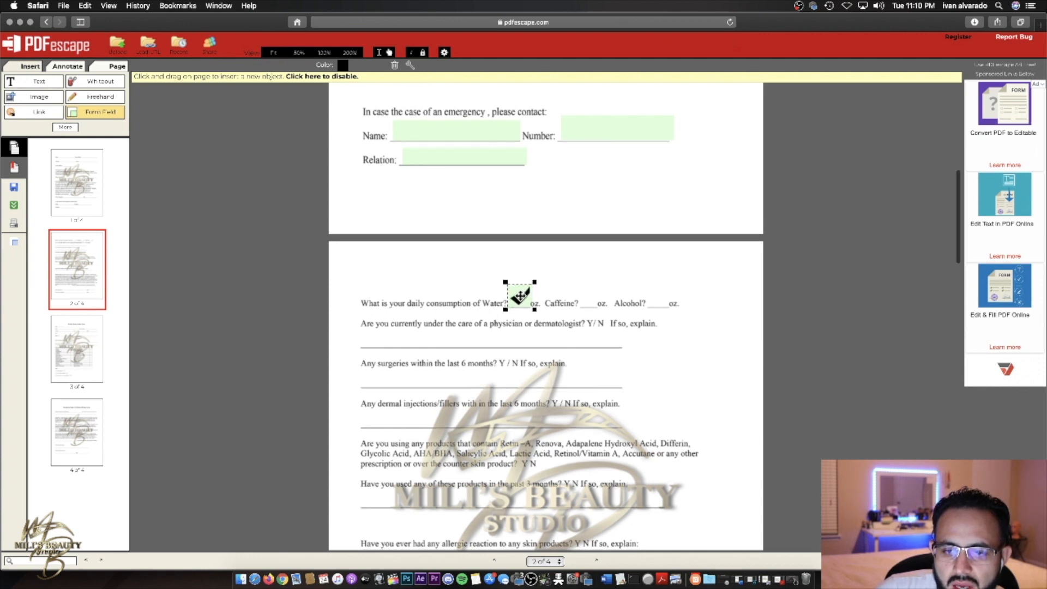
- Delete the Water checkbox and switch the Form Field type back to Text
left_click(394, 66)
left_click(112, 112)
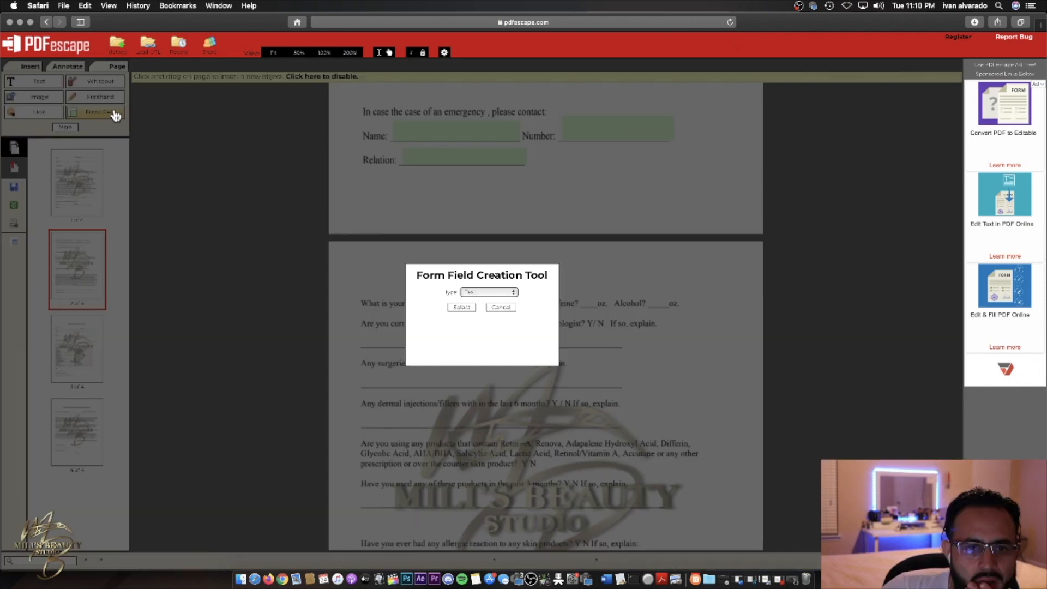
left_click(494, 291)
left_click(499, 297)
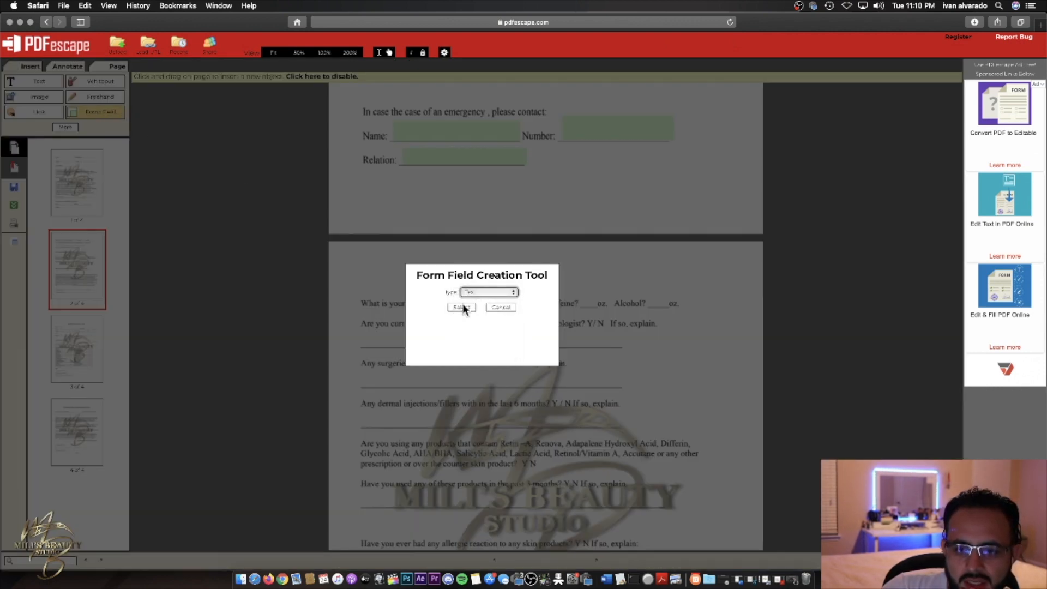
left_click(461, 307)
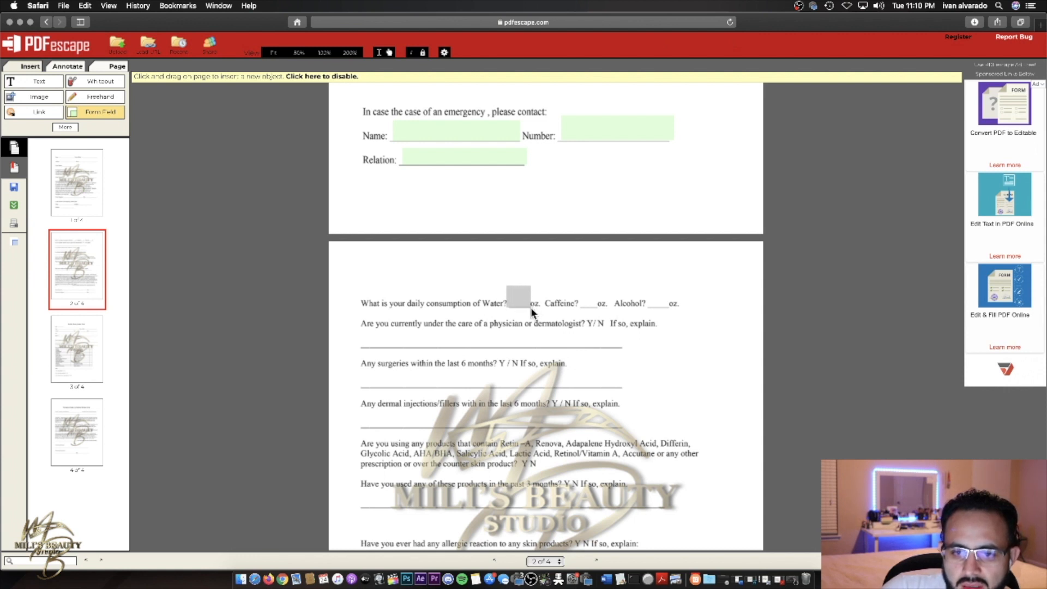
- Draw text fields on the Water, Caffeine and Alcohol blanks and the physician explanation line
left_click_drag(529, 306, 598, 309)
left_click(649, 285)
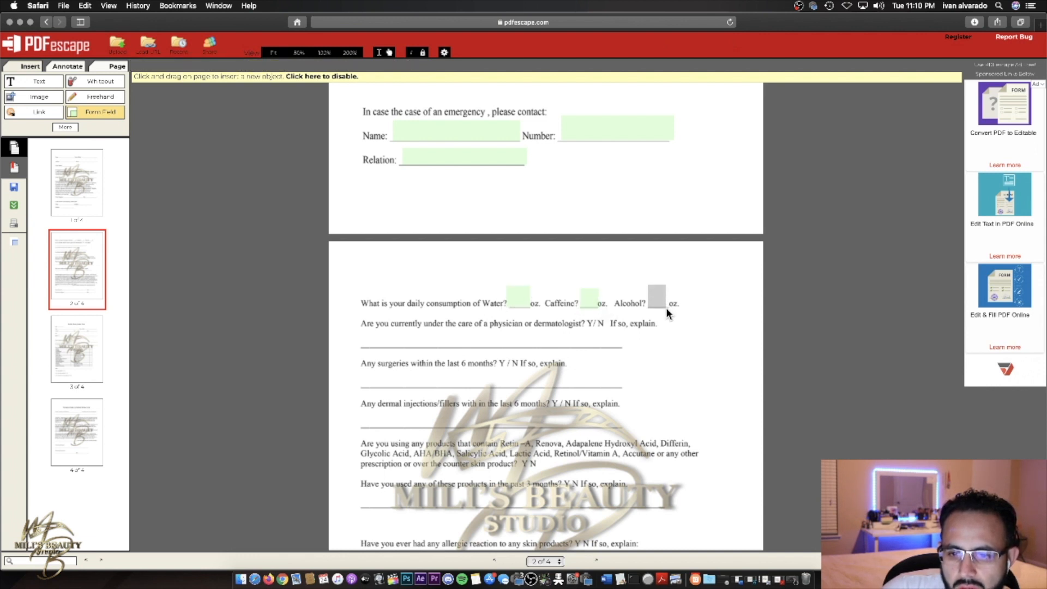
left_click_drag(666, 309, 667, 309)
left_click_drag(360, 328, 639, 349)
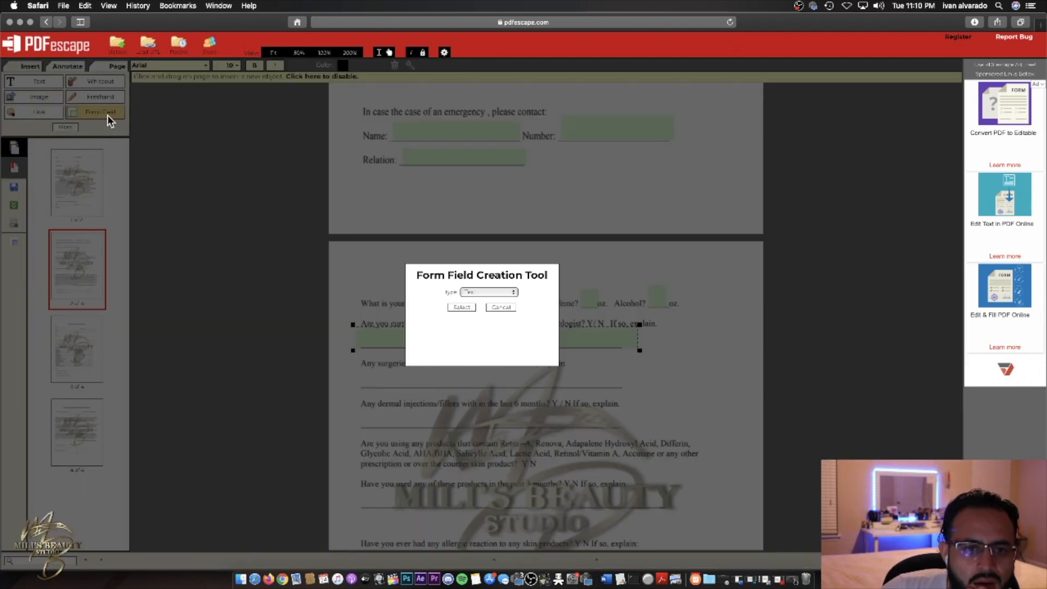
left_click(508, 293)
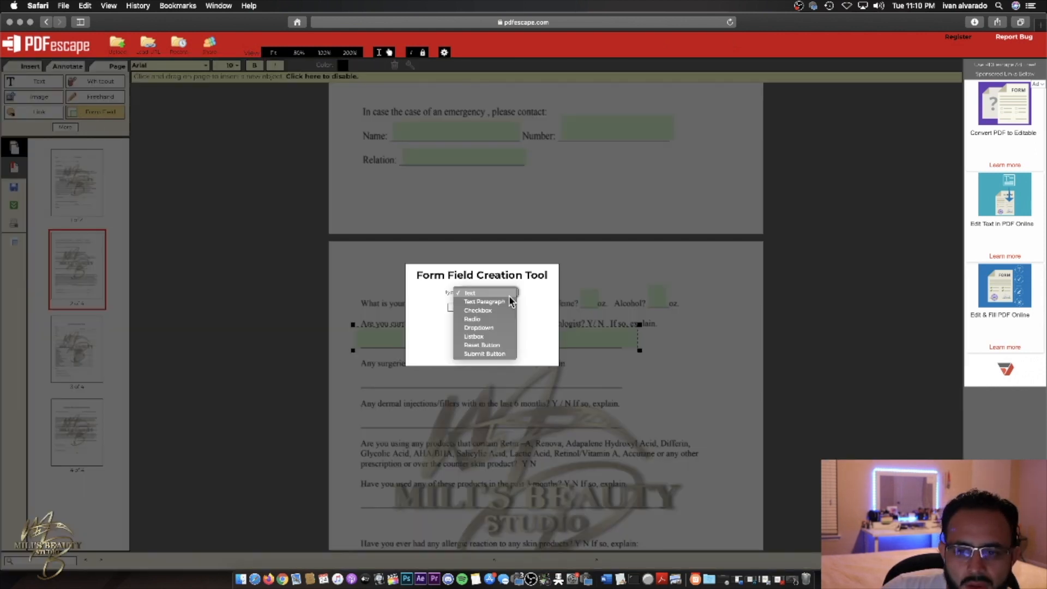
- Add Y and N checkboxes for the physician question and the surgeries question
left_click(503, 310)
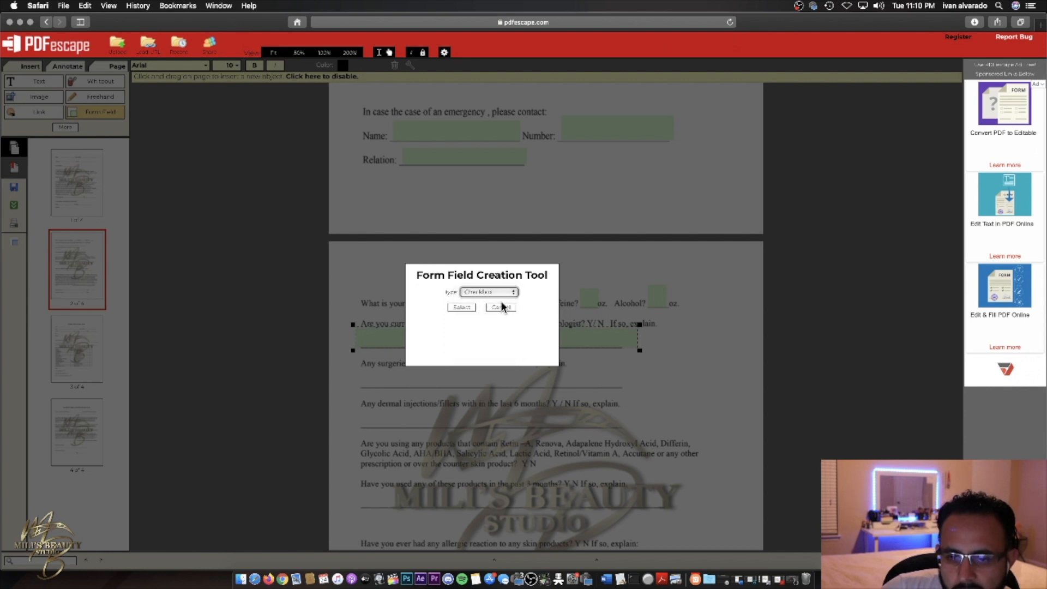
left_click(465, 307)
left_click_drag(593, 324, 607, 326)
left_click(590, 321)
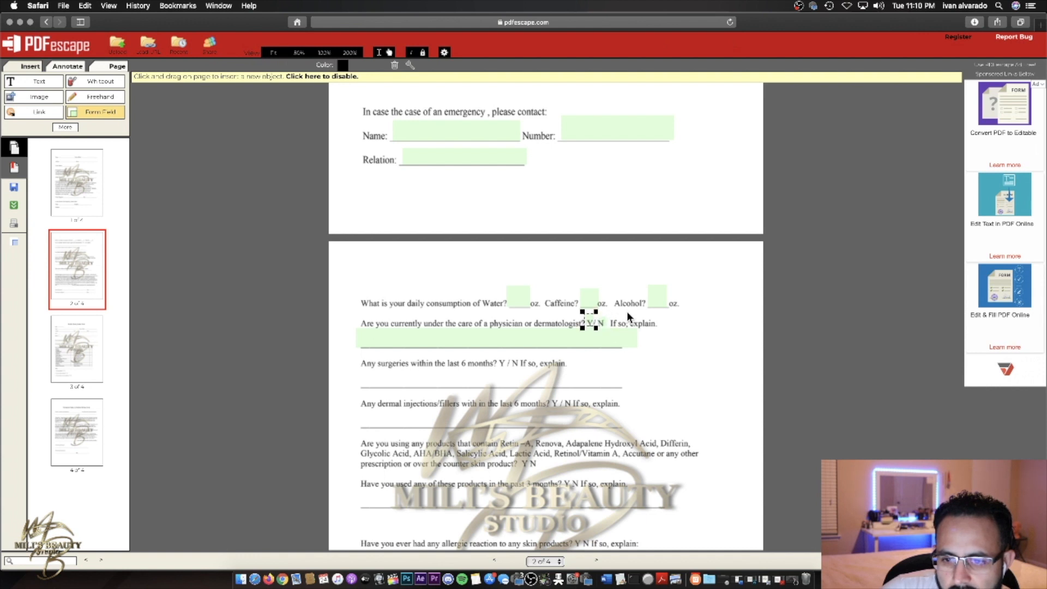
scroll(490, 316, "down", 2)
left_click_drag(498, 291, 520, 301)
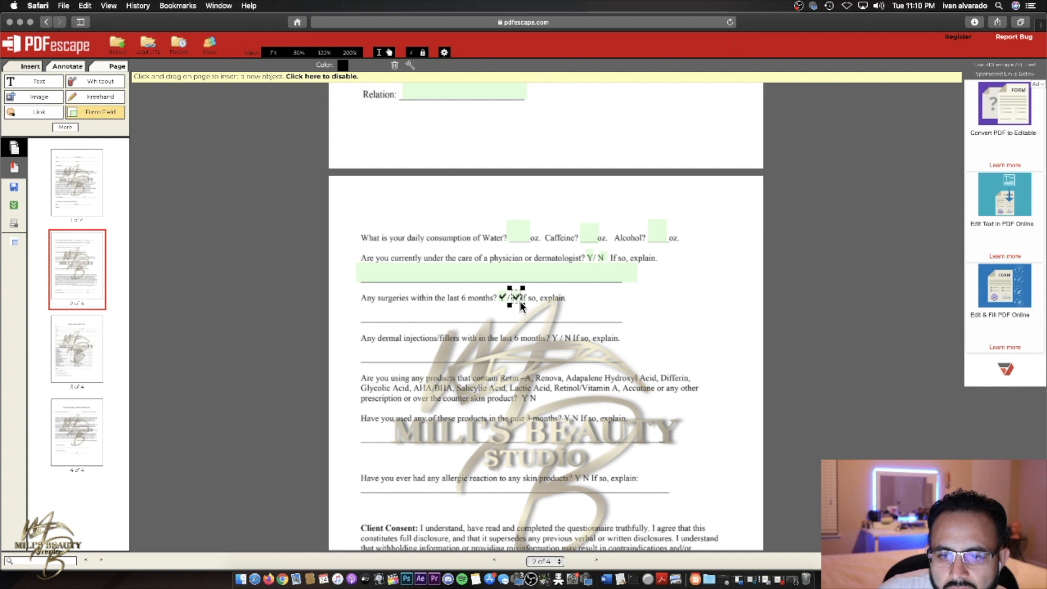
left_click(501, 297)
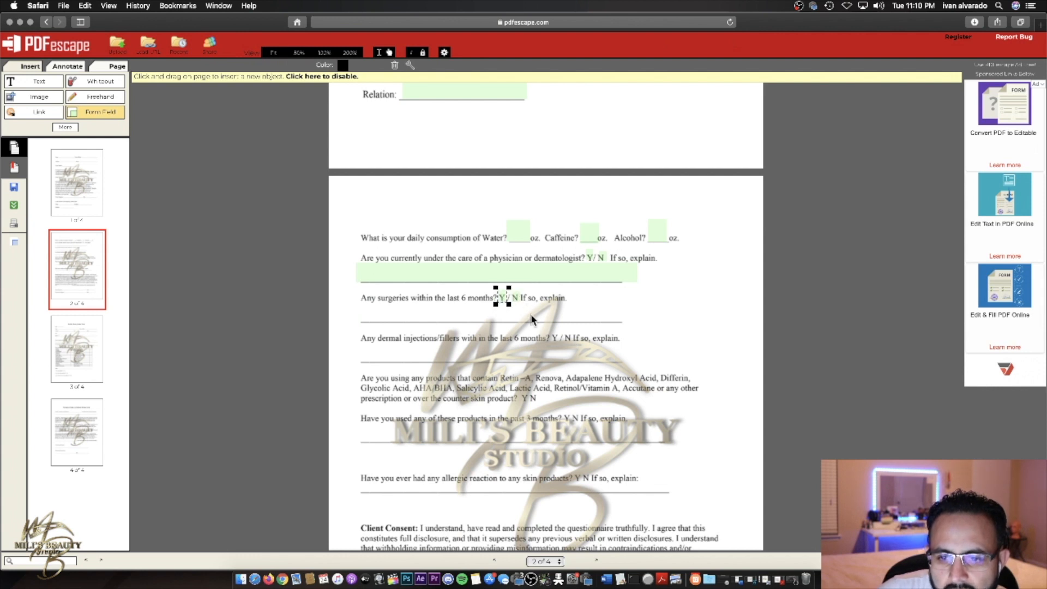
- Add checkboxes on the dermal injections, products and next rows' Y/N answers
mouse_move(548, 334)
left_mouse_down()
mouse_move(572, 345)
mouse_move(555, 323)
mouse_move(572, 342)
left_mouse_up()
left_click(553, 336)
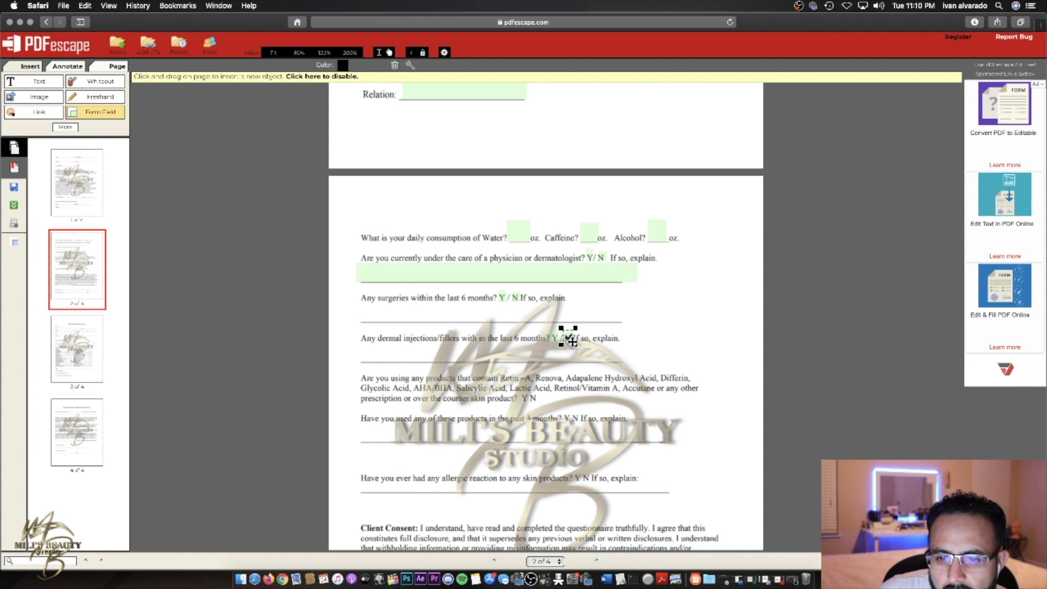
left_click_drag(520, 391, 544, 404)
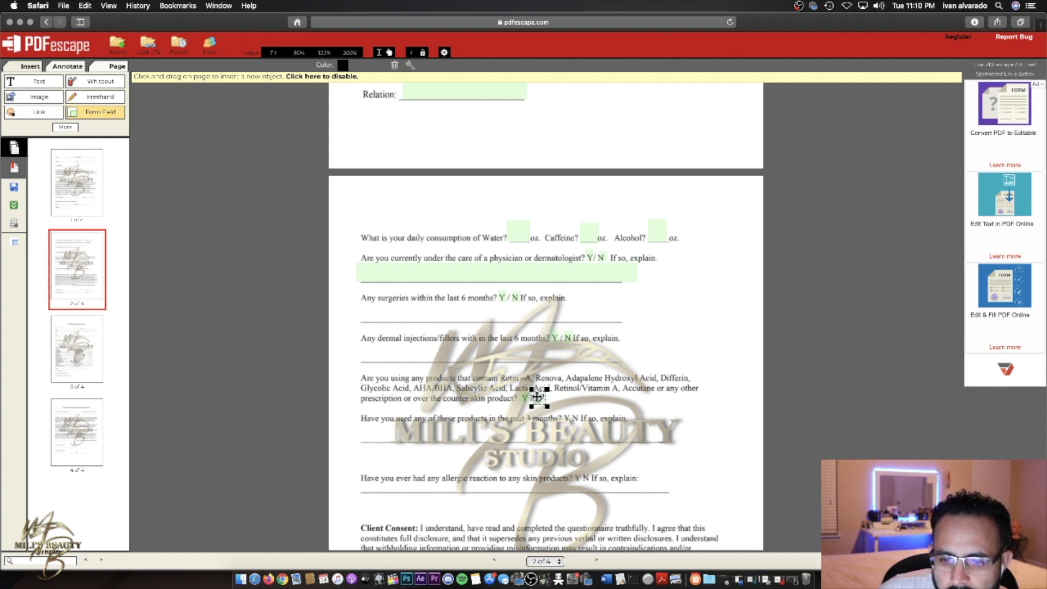
scroll(578, 403, "down", 1)
left_click_drag(563, 413, 582, 424)
left_click(565, 418)
- Scroll down to the Health History Intake Form on page 3
left_click(578, 418)
scroll(614, 385, "down", 1)
scroll(613, 384, "down", 5)
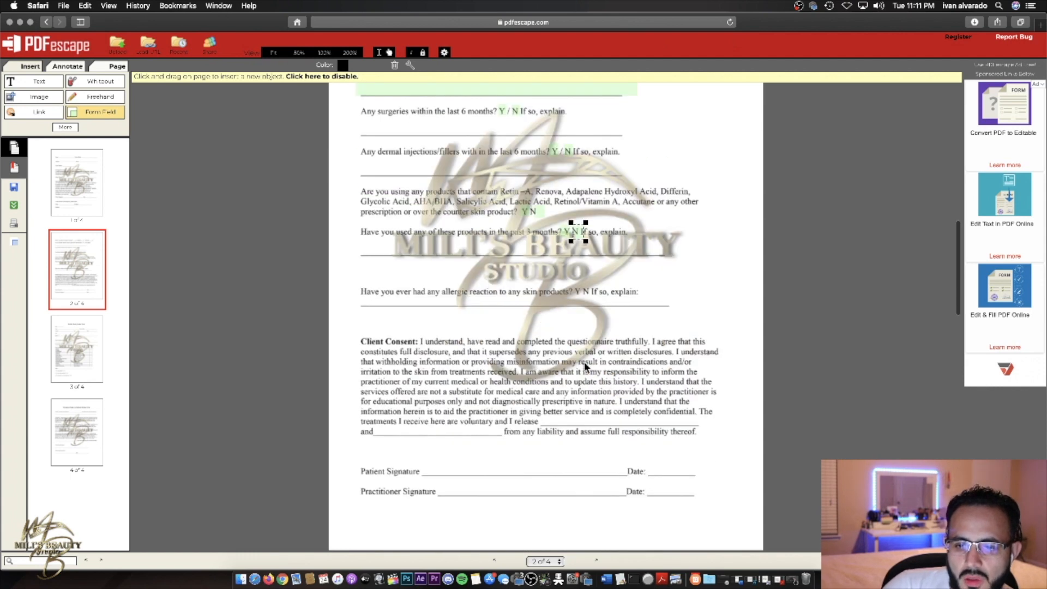
scroll(517, 338, "down", 10)
scroll(517, 339, "down", 5)
scroll(517, 338, "up", 10)
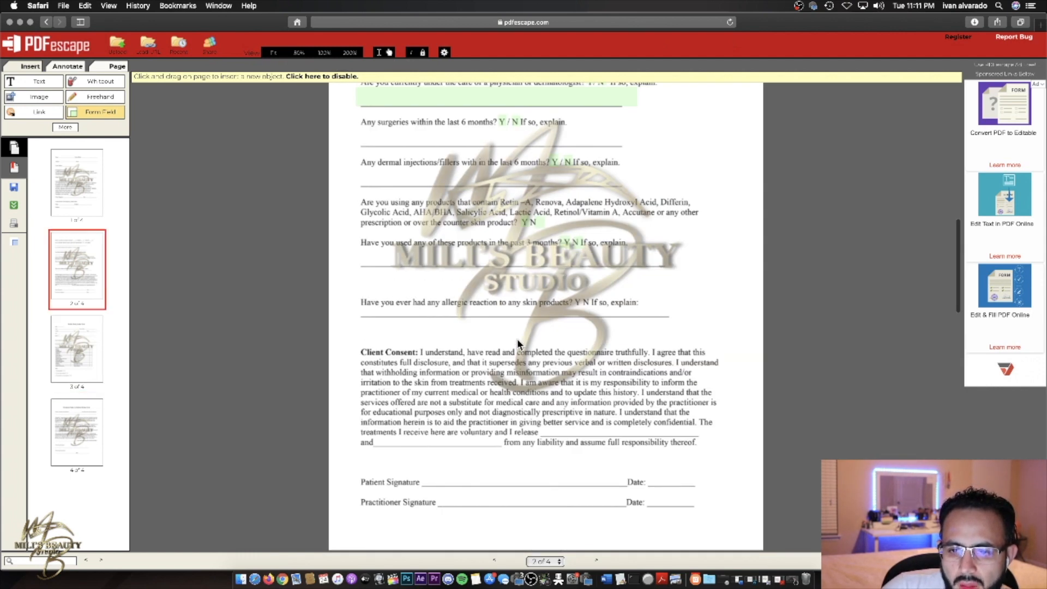
scroll(517, 338, "down", 2)
scroll(532, 225, "down", 10)
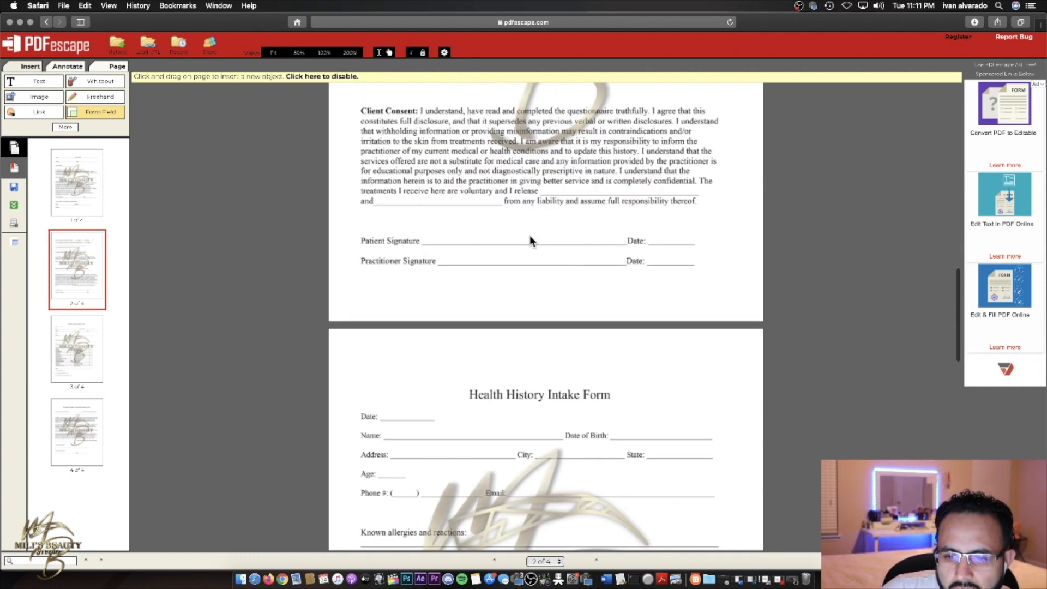
- Place checkboxes in the Cancer and Hysterectomy rows and shift one into the next row
mouse_move(492, 258)
left_mouse_down()
mouse_move(517, 271)
mouse_move(513, 281)
left_mouse_up()
left_click(508, 278)
mouse_move(497, 282)
left_mouse_down()
mouse_move(507, 299)
mouse_move(498, 296)
mouse_move(505, 270)
mouse_move(506, 283)
mouse_move(515, 278)
left_mouse_up()
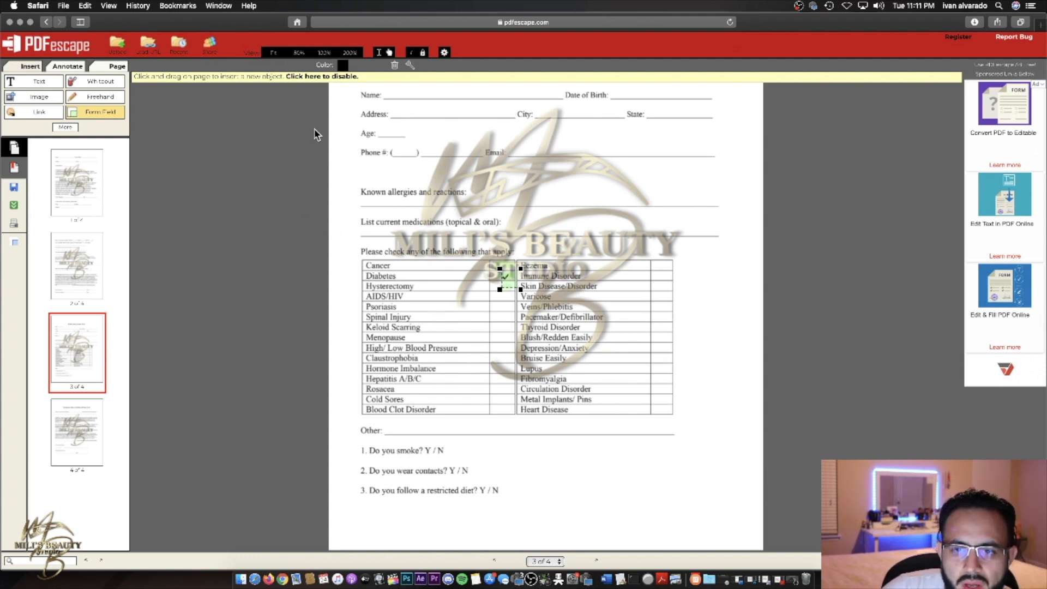
mouse_move(505, 263)
left_mouse_down()
mouse_move(505, 290)
mouse_move(506, 276)
left_mouse_up()
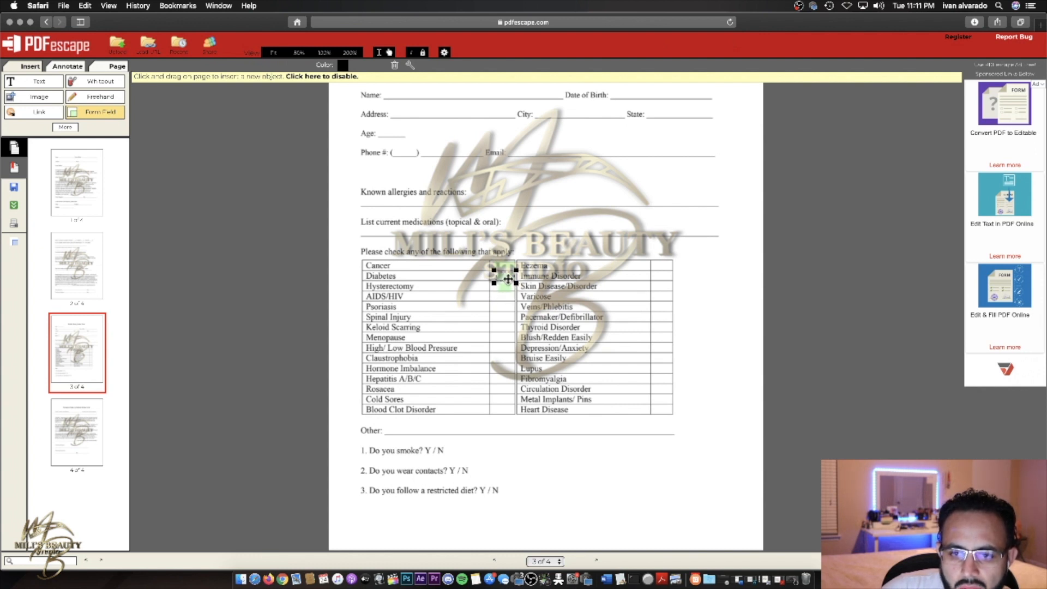
scroll(551, 261, "down", 10)
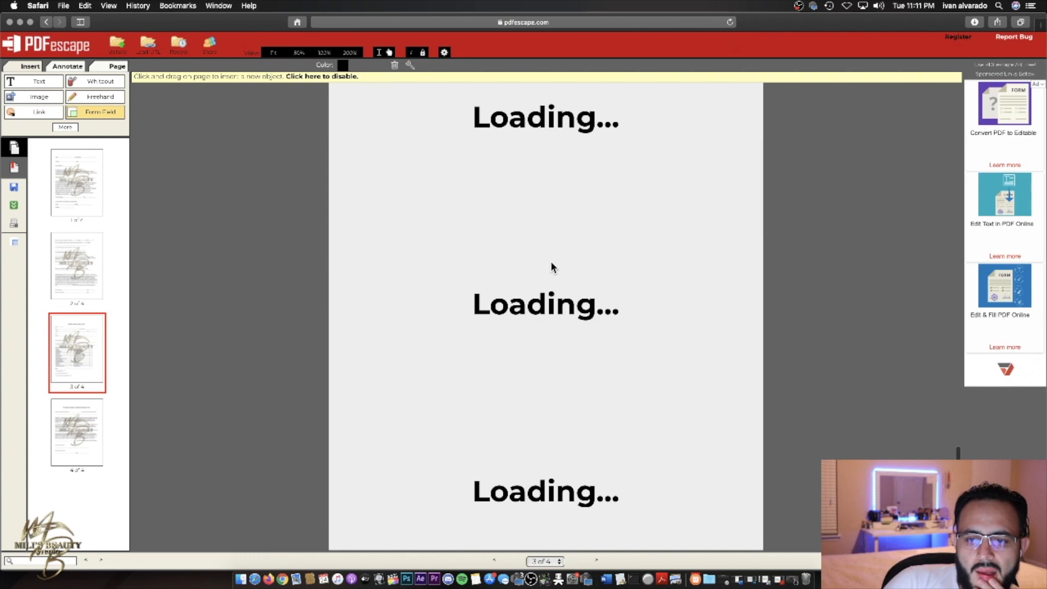
scroll(553, 260, "up", 10)
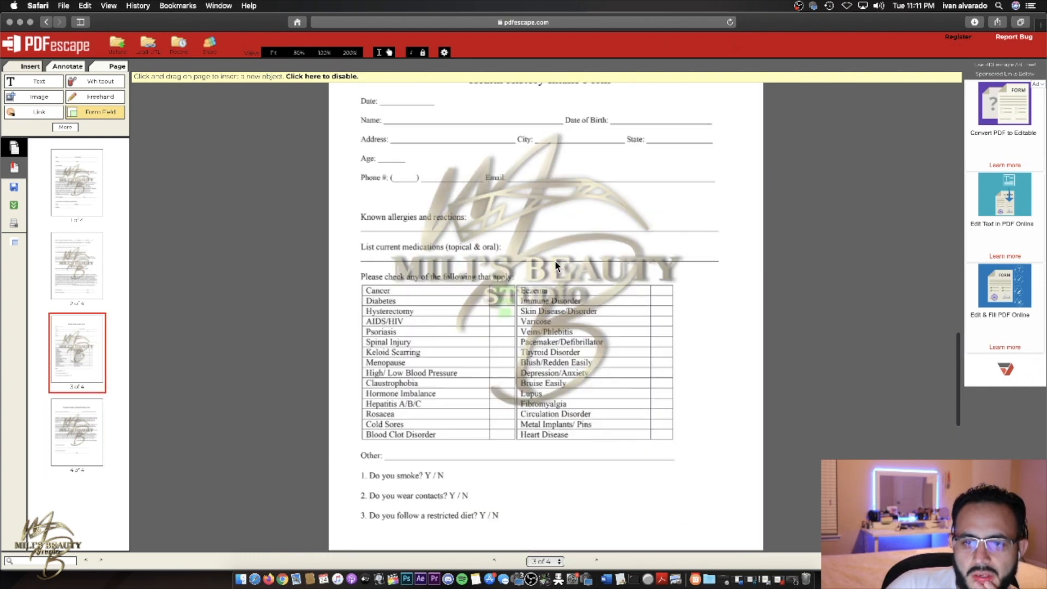
scroll(554, 260, "up", 2)
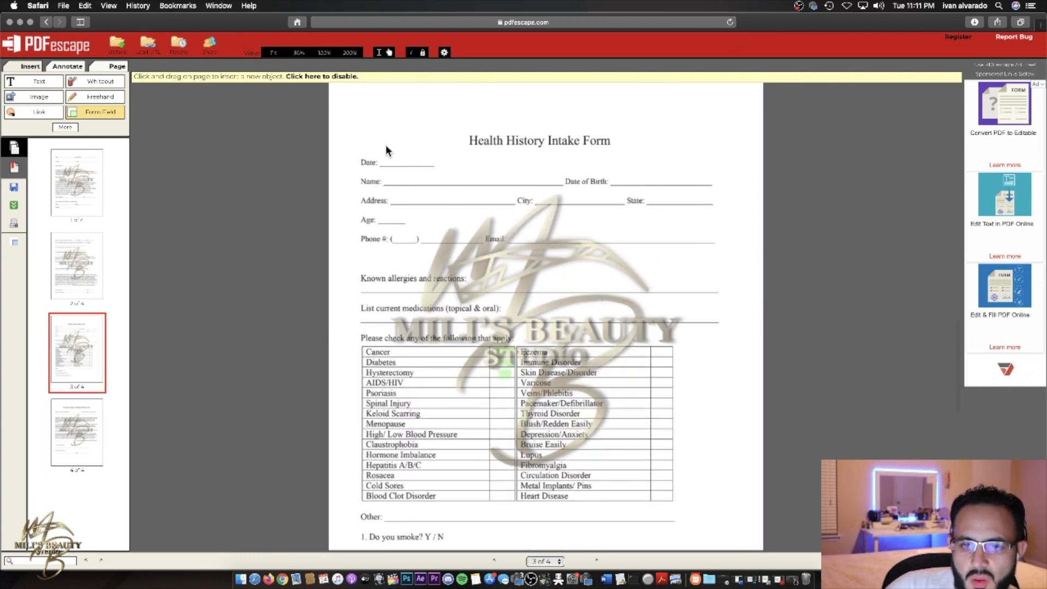
left_click(115, 114)
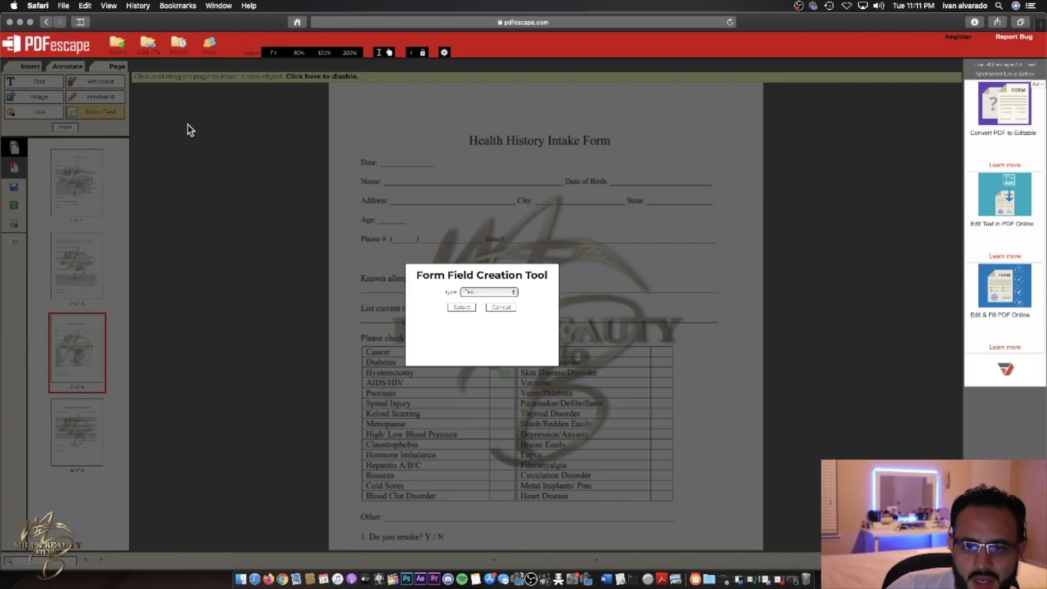
left_click(508, 303)
scroll(485, 240, "up", 1)
scroll(487, 241, "up", 12)
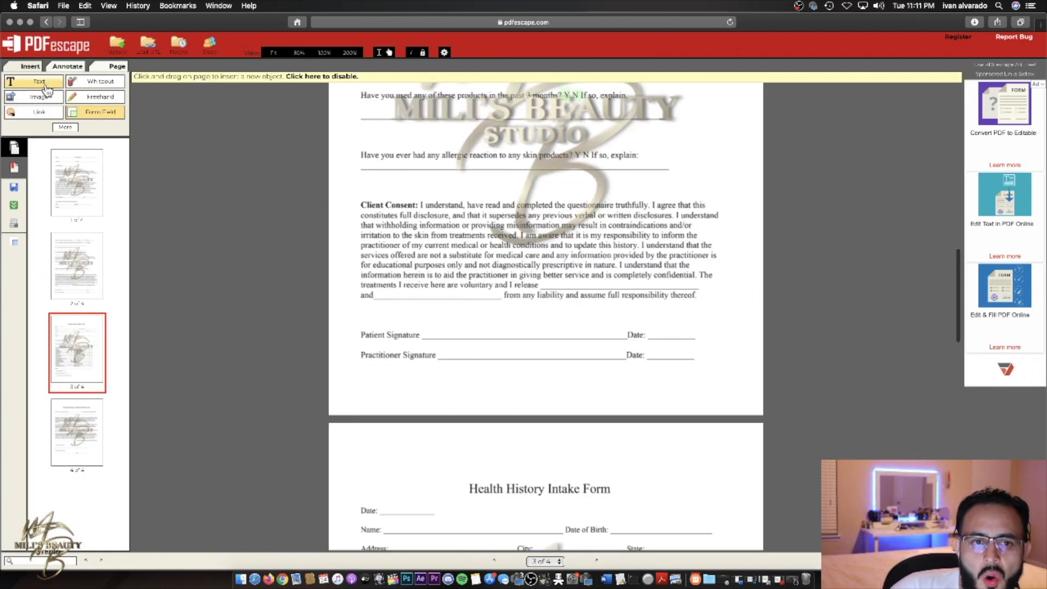
left_click(50, 84)
scroll(528, 389, "down", 1)
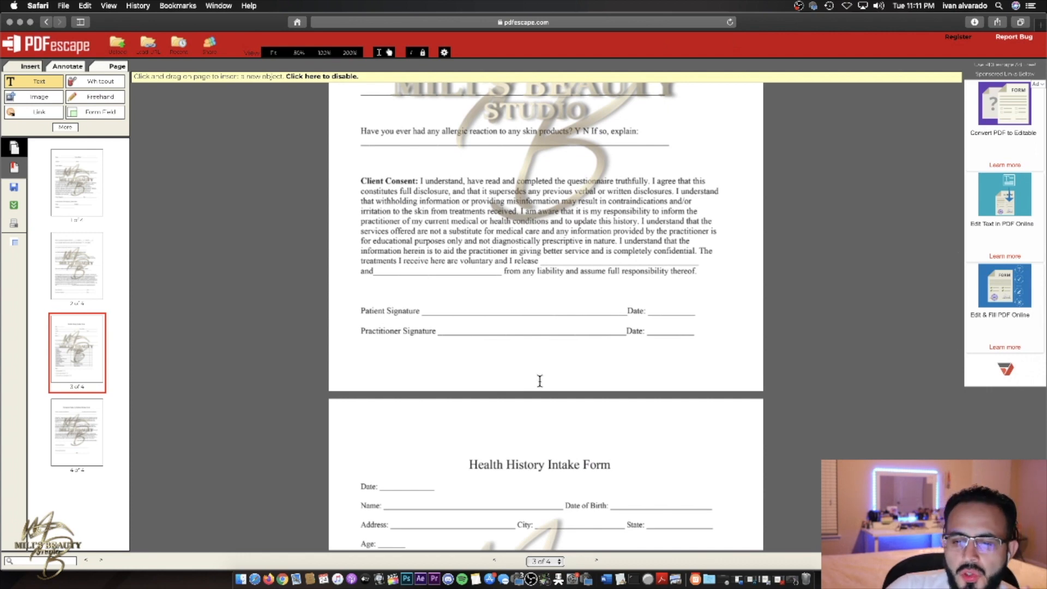
scroll(540, 380, "down", 20)
left_click_drag(429, 457, 698, 512)
type("dasjfsdjf")
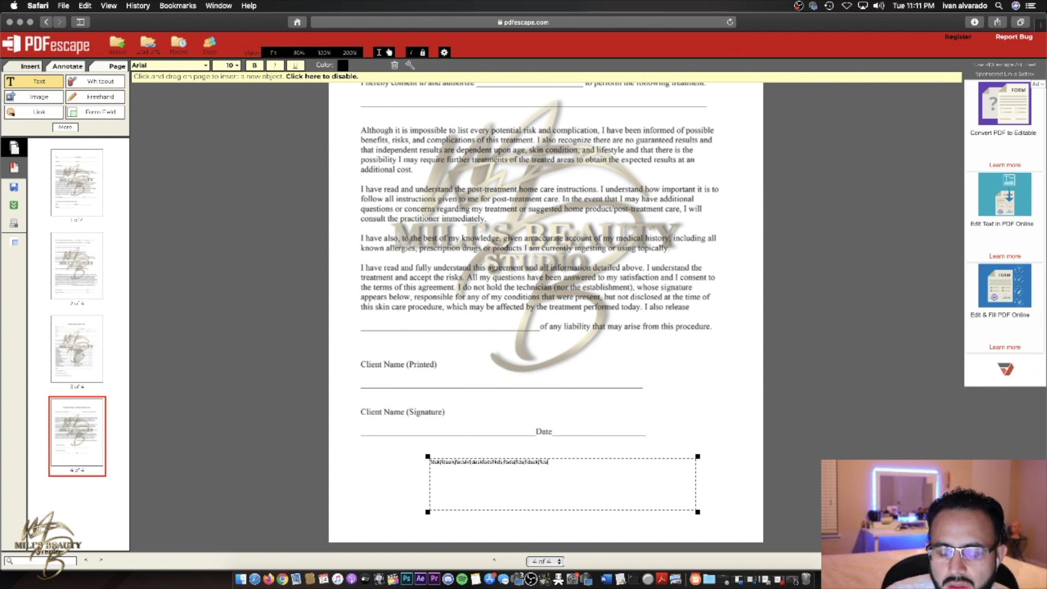
type(",dsm,zxvkjsfsd,msd")
key("super+a")
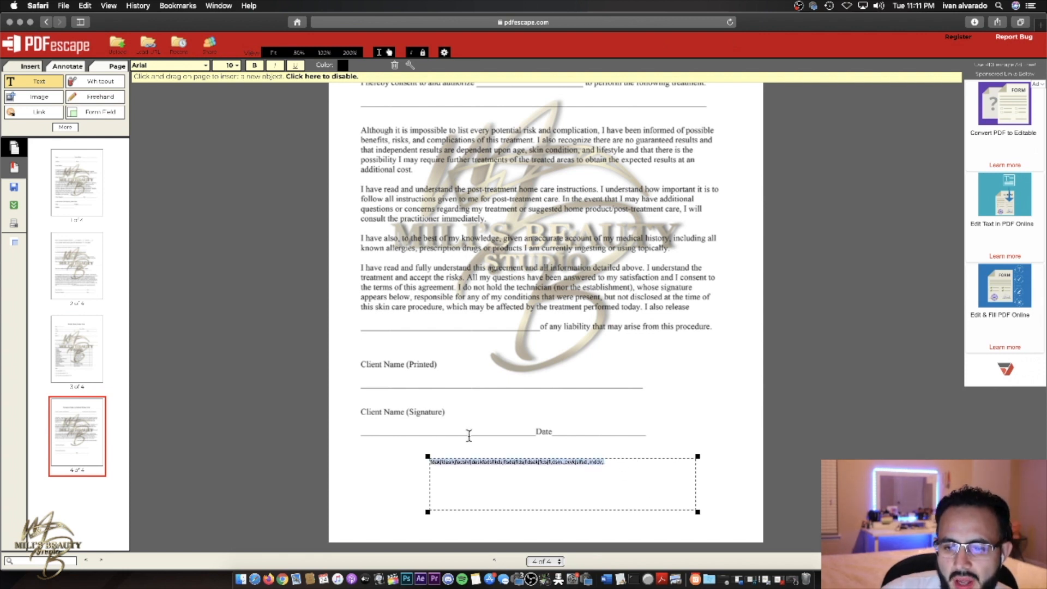
key("BackSpace")
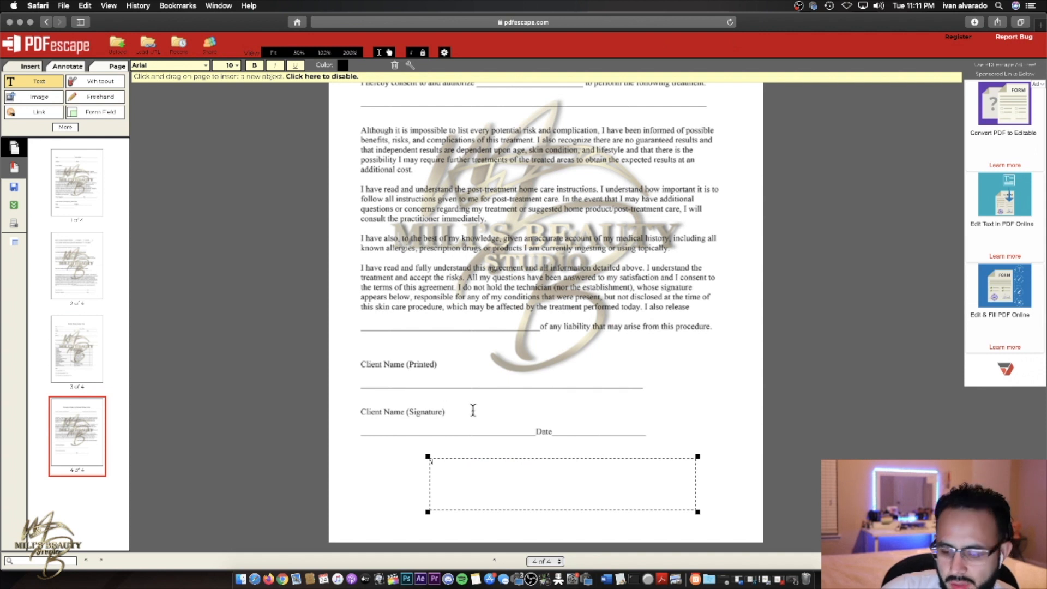
left_click(394, 64)
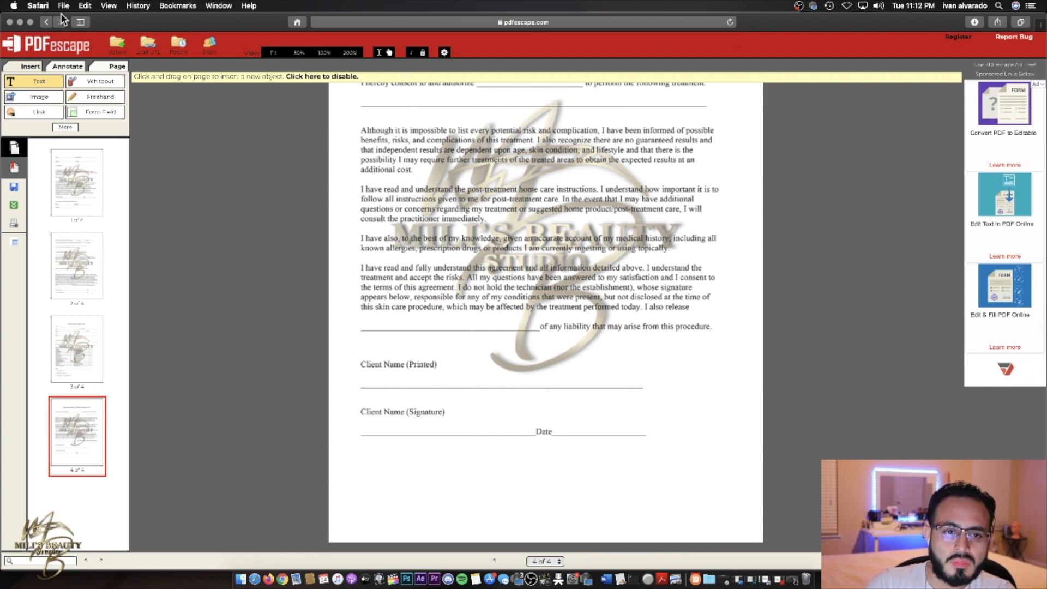
- Use Insert Image to pick the studio logo file from the Desktop after a false start
left_click(38, 97)
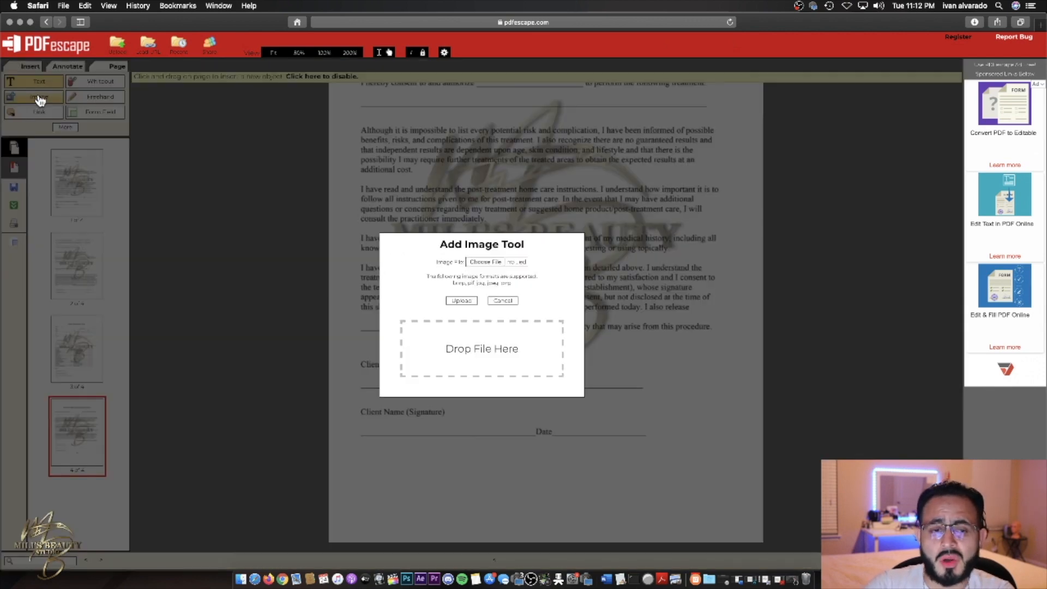
left_click(502, 300)
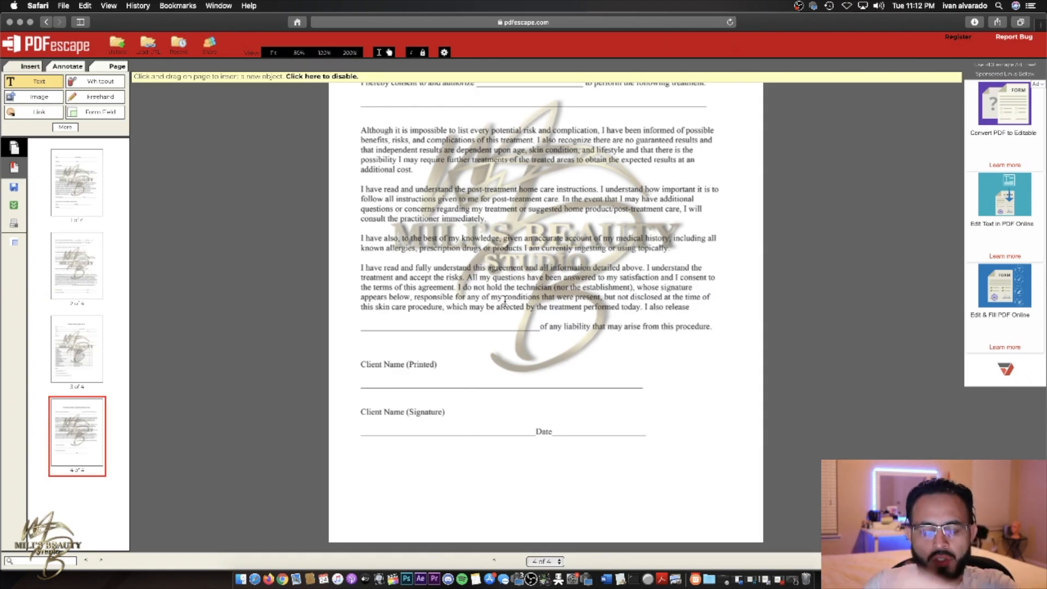
scroll(518, 300, "up", 3)
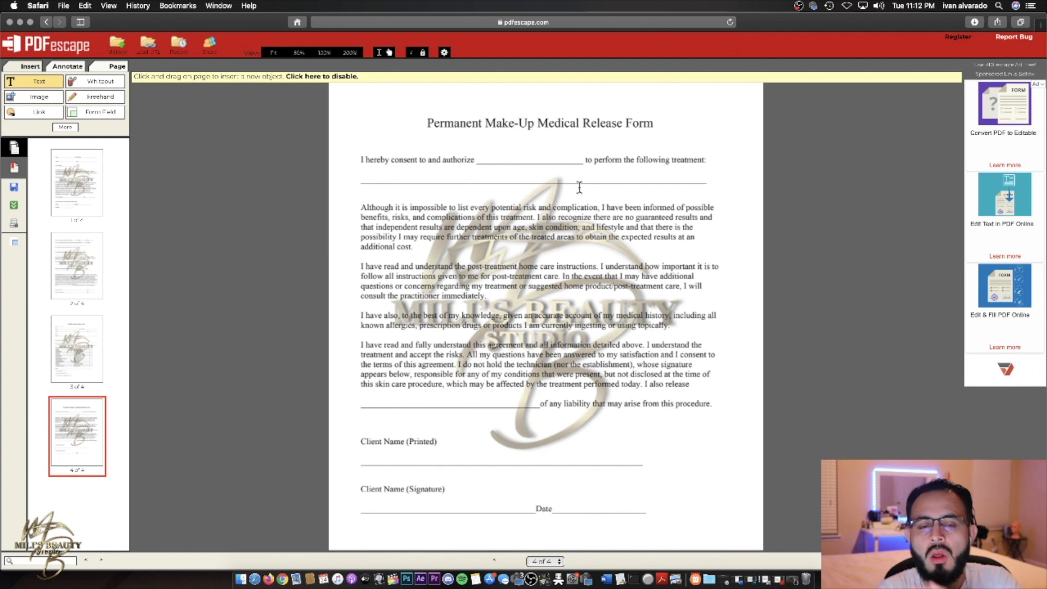
left_click(54, 97)
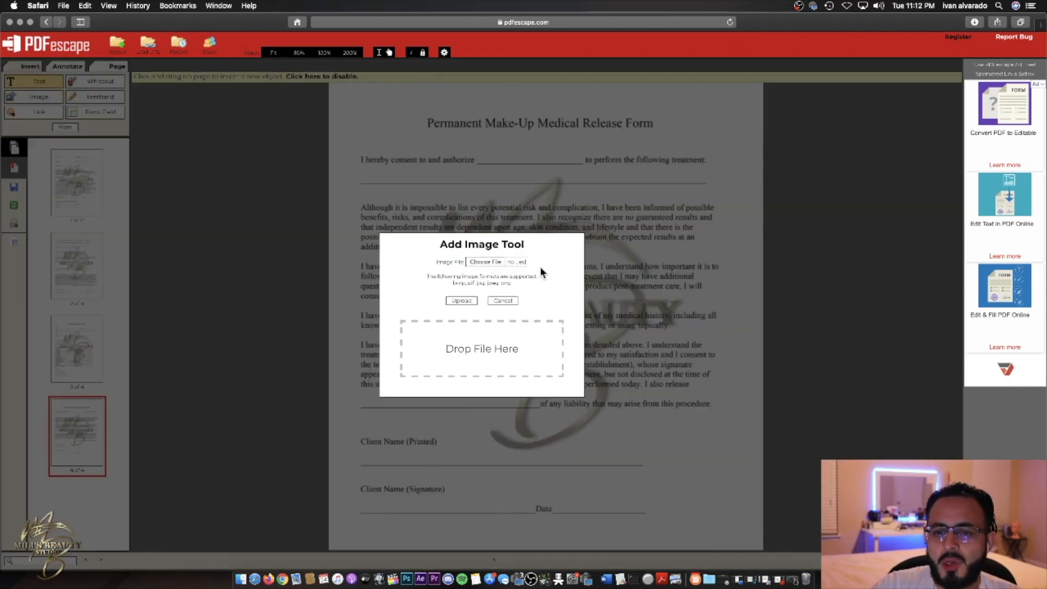
left_click(461, 300)
left_click(483, 327)
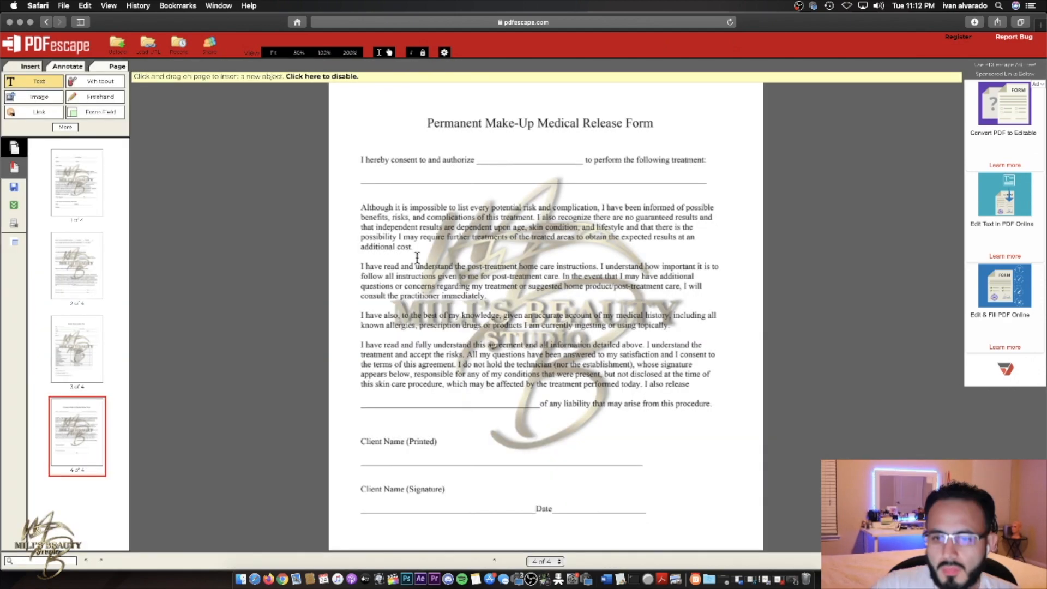
left_click(38, 96)
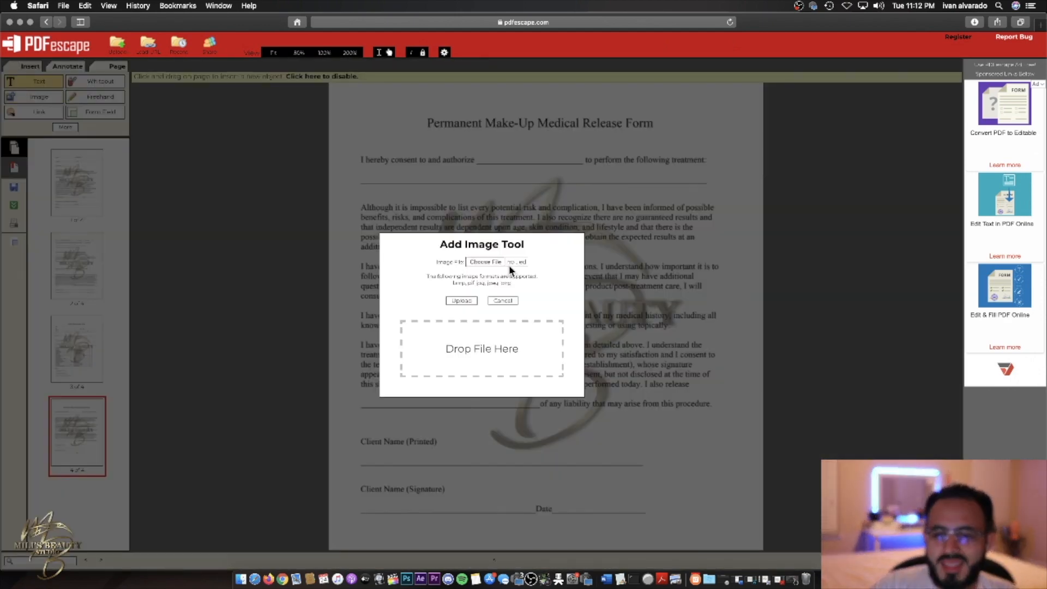
left_click(490, 262)
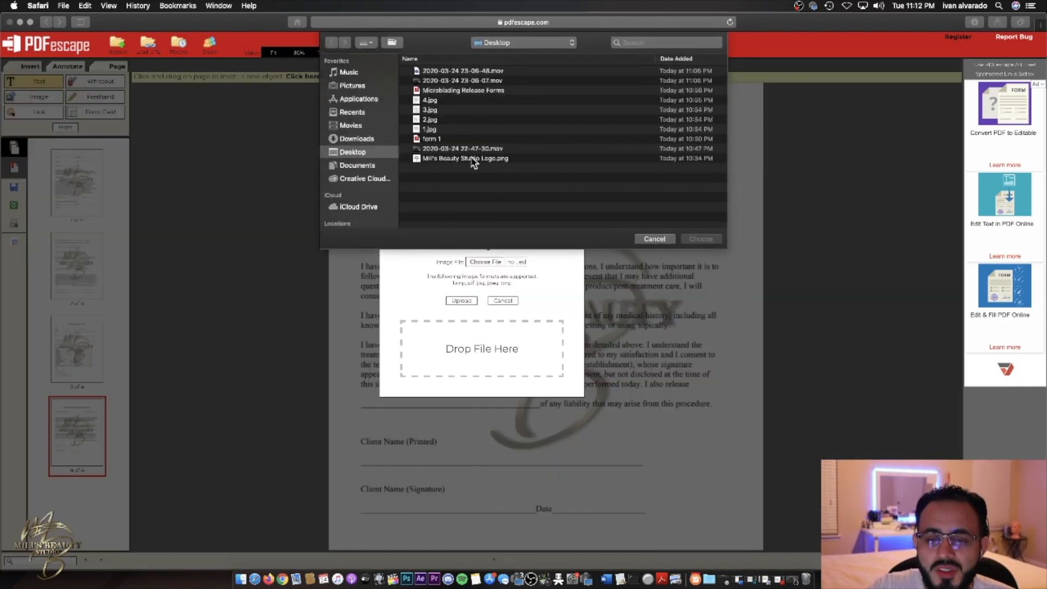
left_click(472, 159)
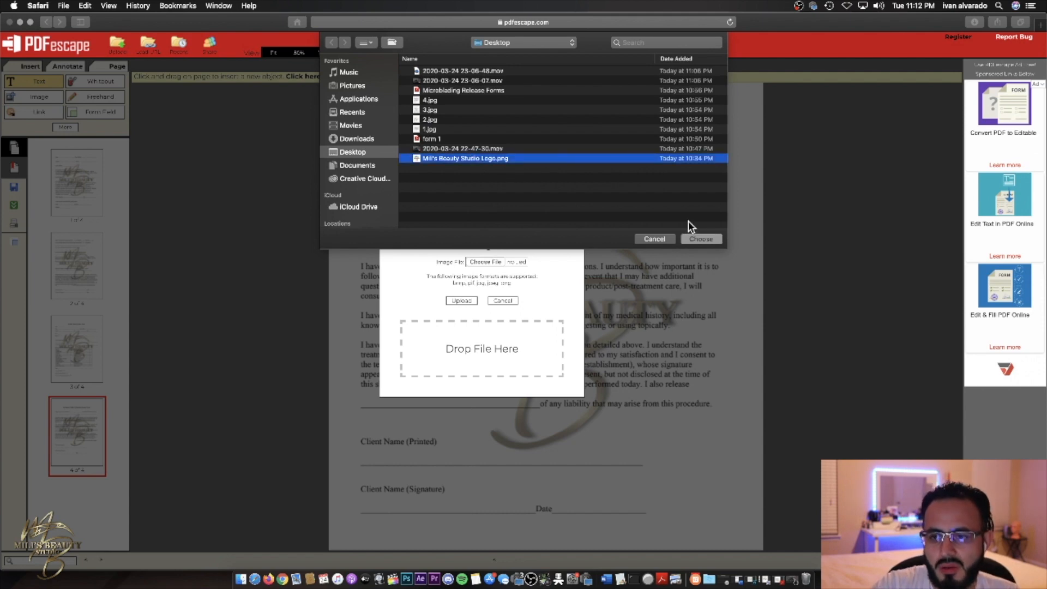
left_click(702, 238)
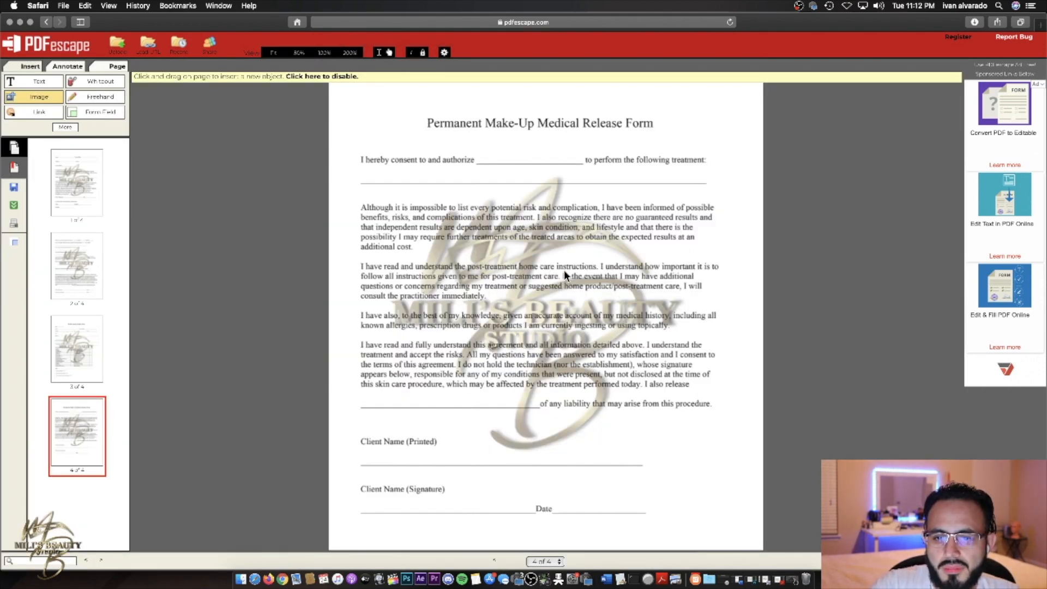
- Reopen the image upload and select the studio logo PNG again
scroll(564, 270, "down", 2)
scroll(565, 269, "up", 10)
scroll(565, 269, "down", 10)
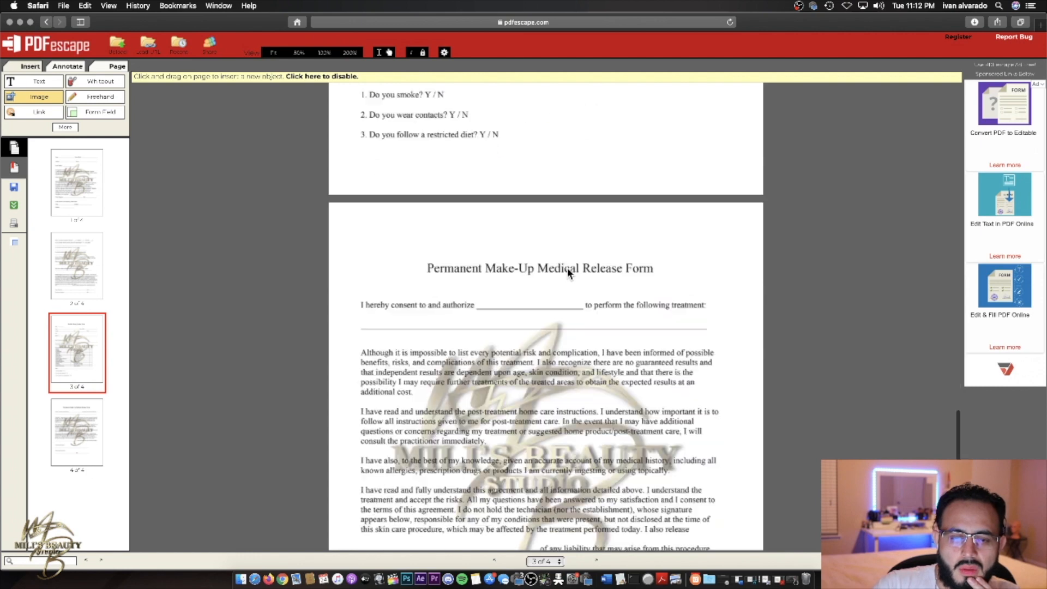
scroll(547, 276, "up", 20)
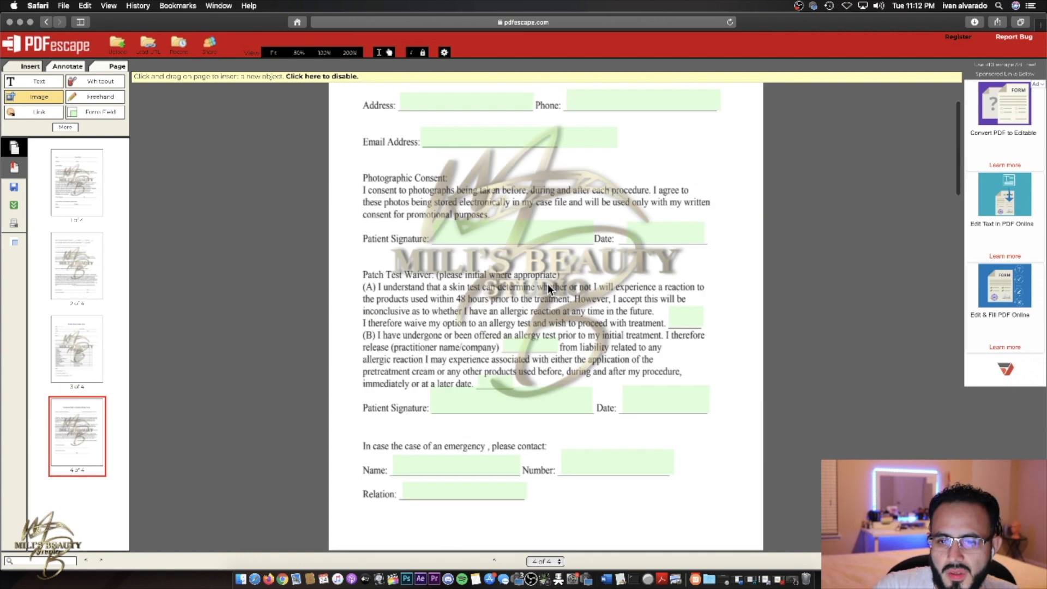
scroll(548, 284, "down", 6)
scroll(548, 284, "down", 20)
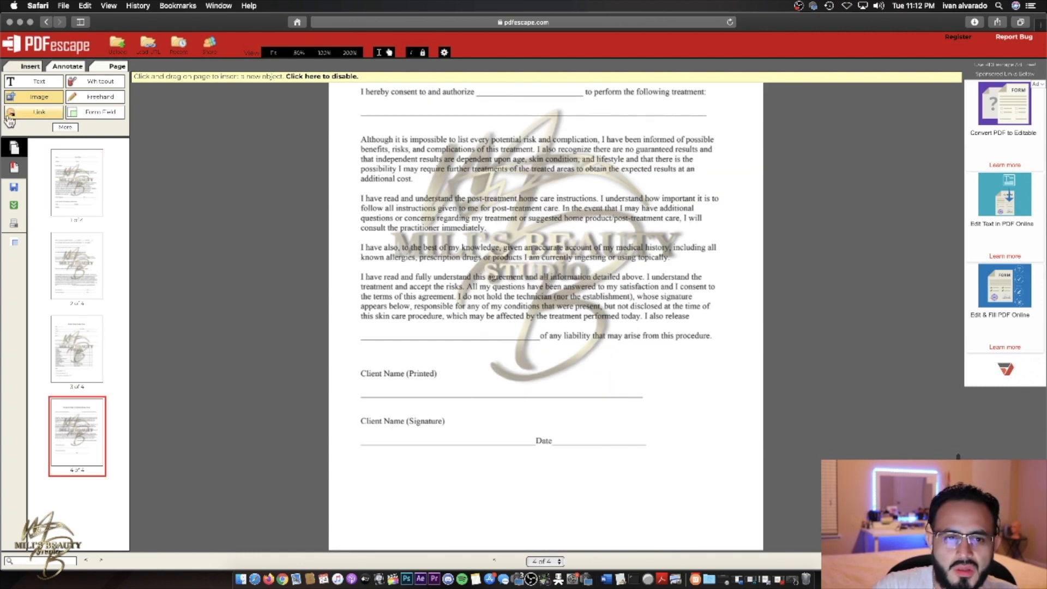
left_click(53, 100)
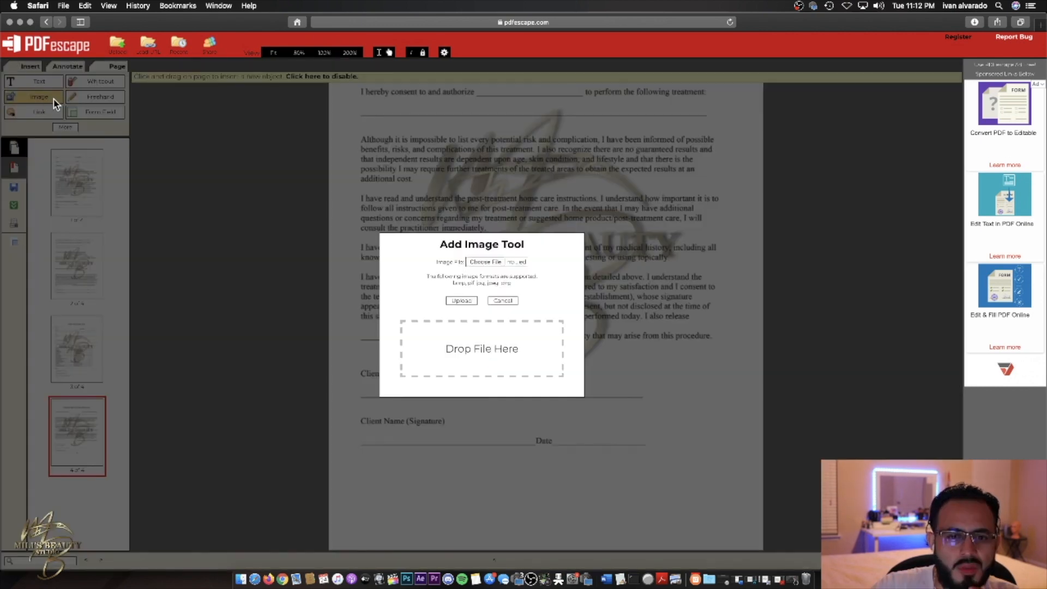
left_click(504, 262)
left_click(498, 158)
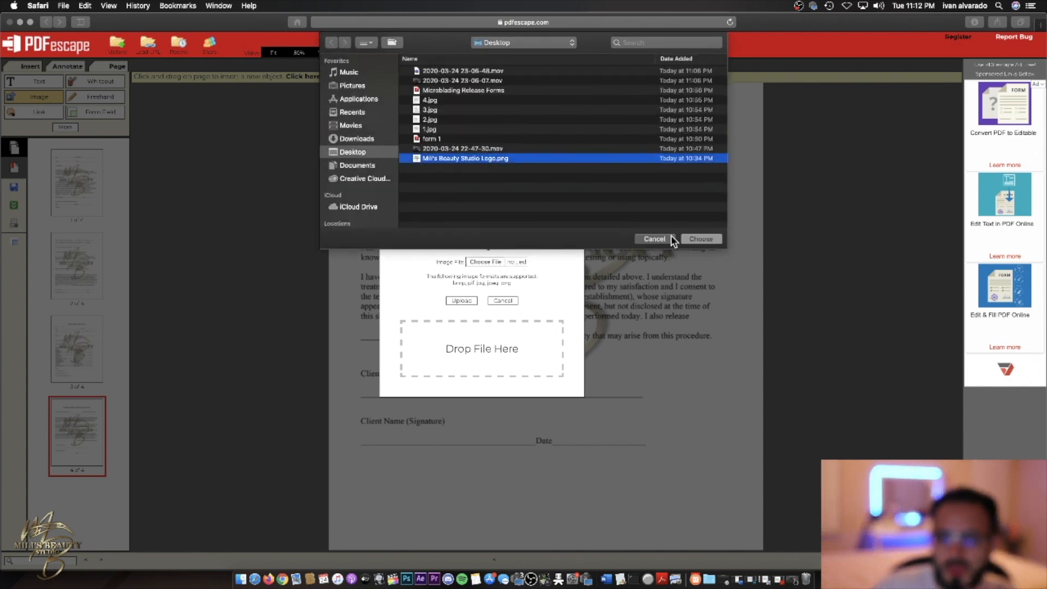
left_click(700, 240)
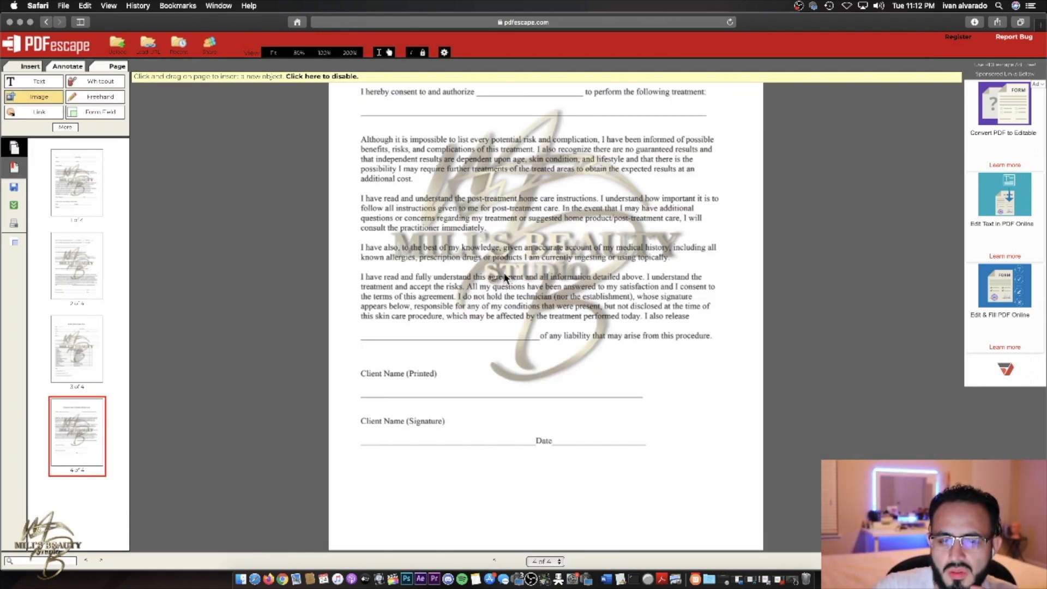
scroll(504, 276, "down", 1)
scroll(504, 276, "up", 1)
scroll(504, 276, "down", 1)
scroll(504, 276, "up", 15)
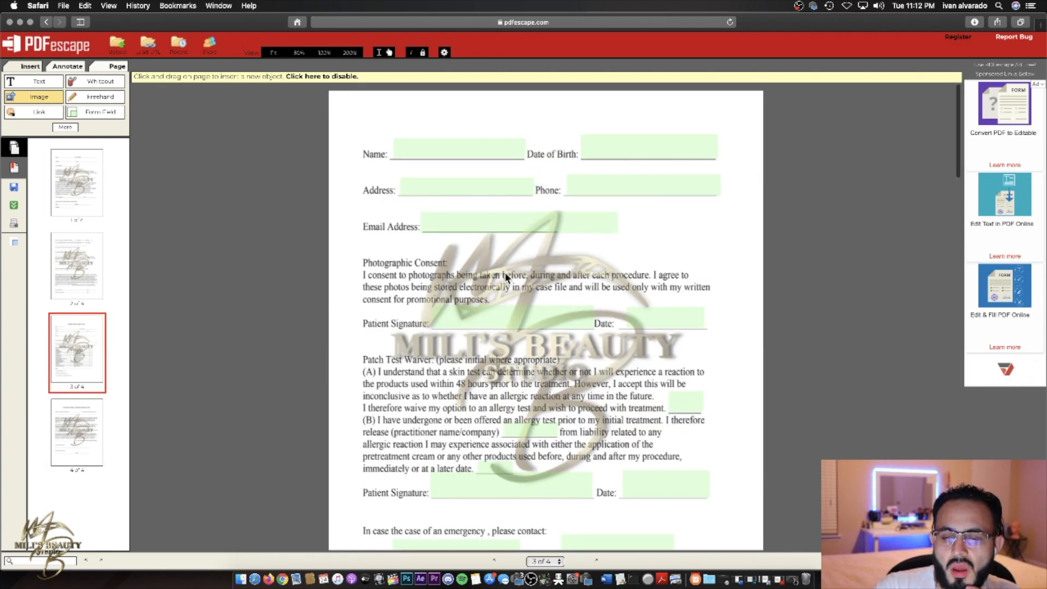
scroll(502, 151, "down", 10)
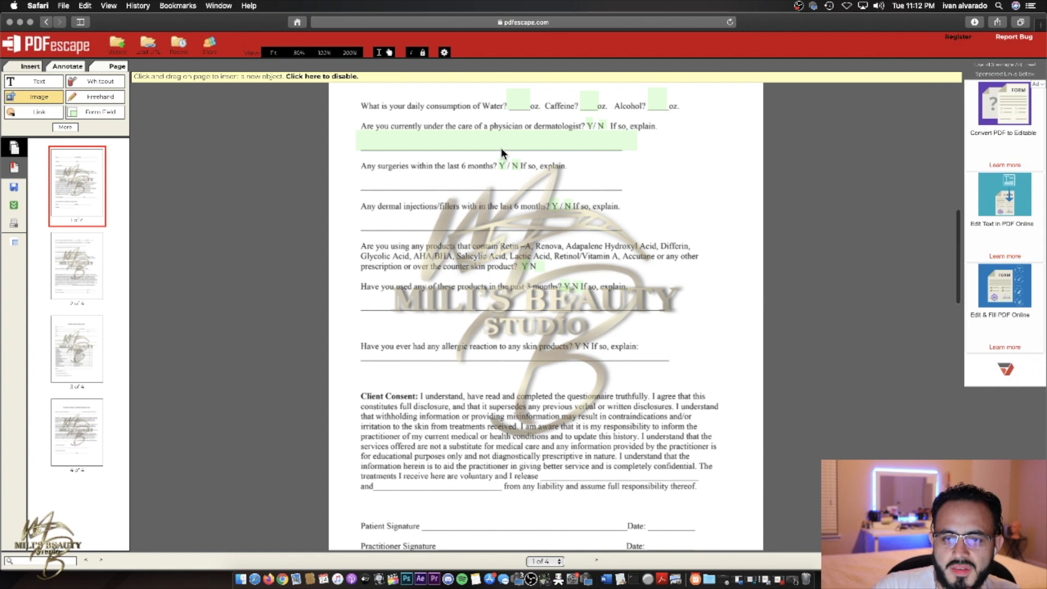
scroll(501, 148, "down", 10)
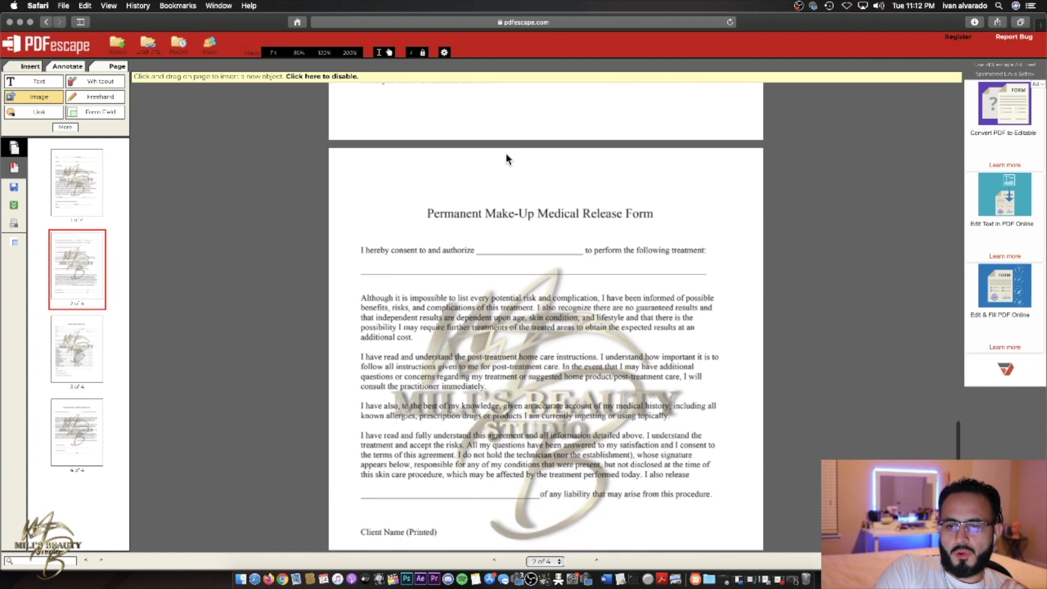
scroll(505, 153, "down", 15)
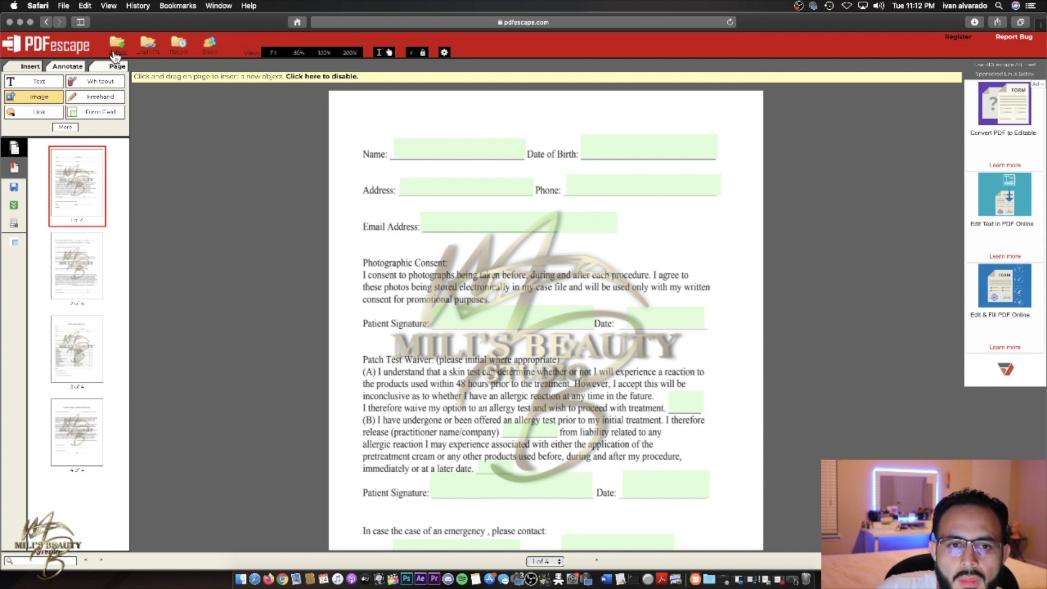
- Dismiss the share alert and save the edited fillable form
left_click(210, 55)
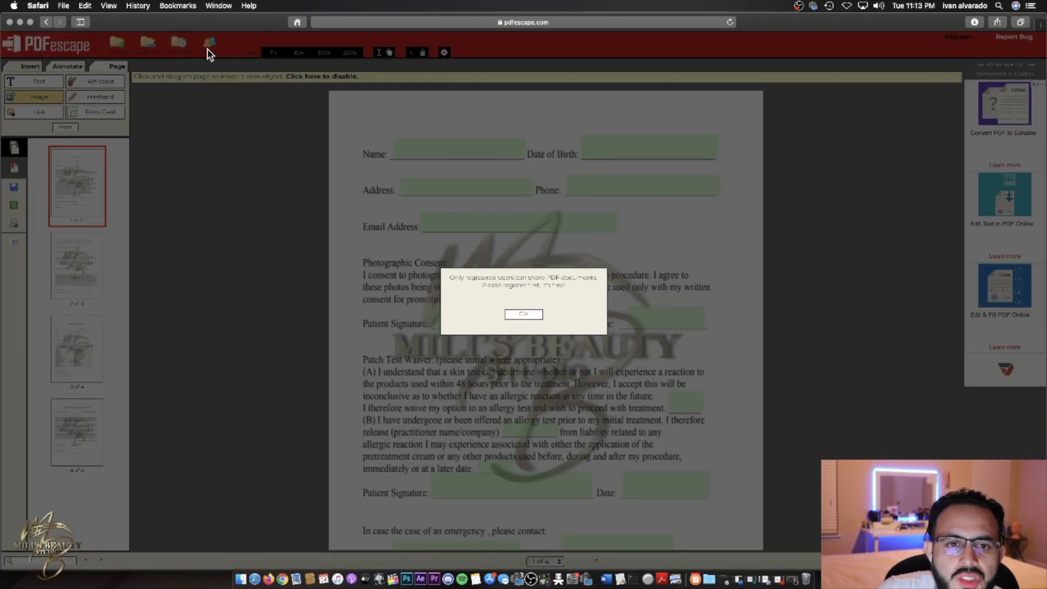
left_click(507, 312)
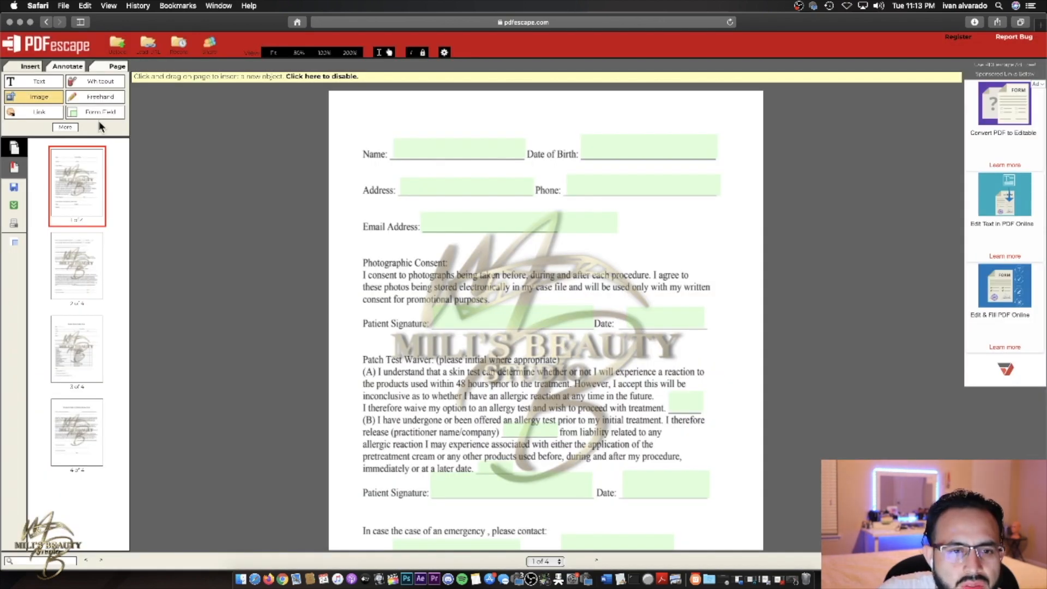
left_click(65, 127)
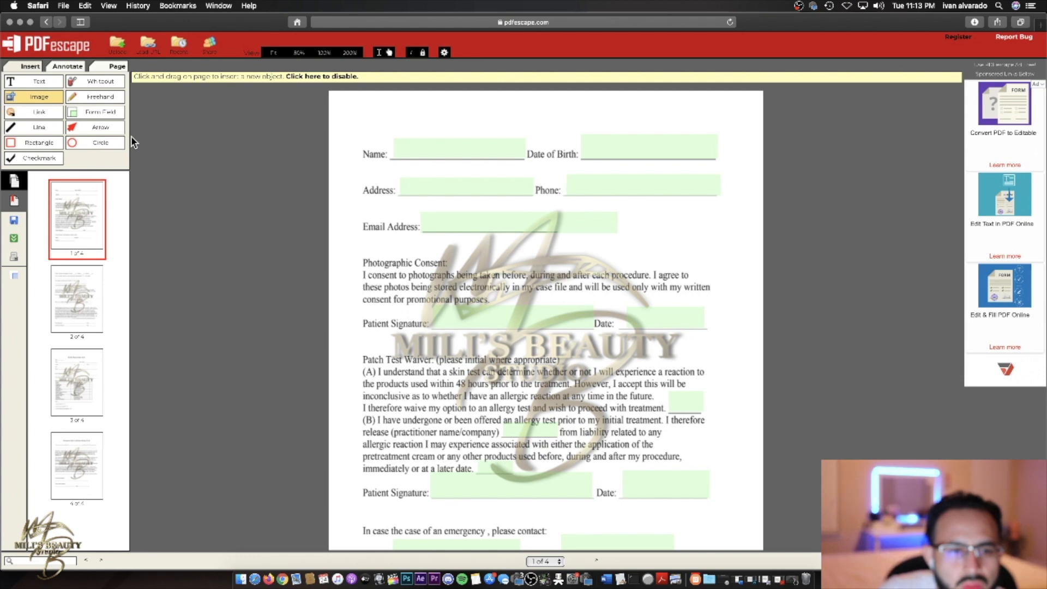
left_click(14, 229)
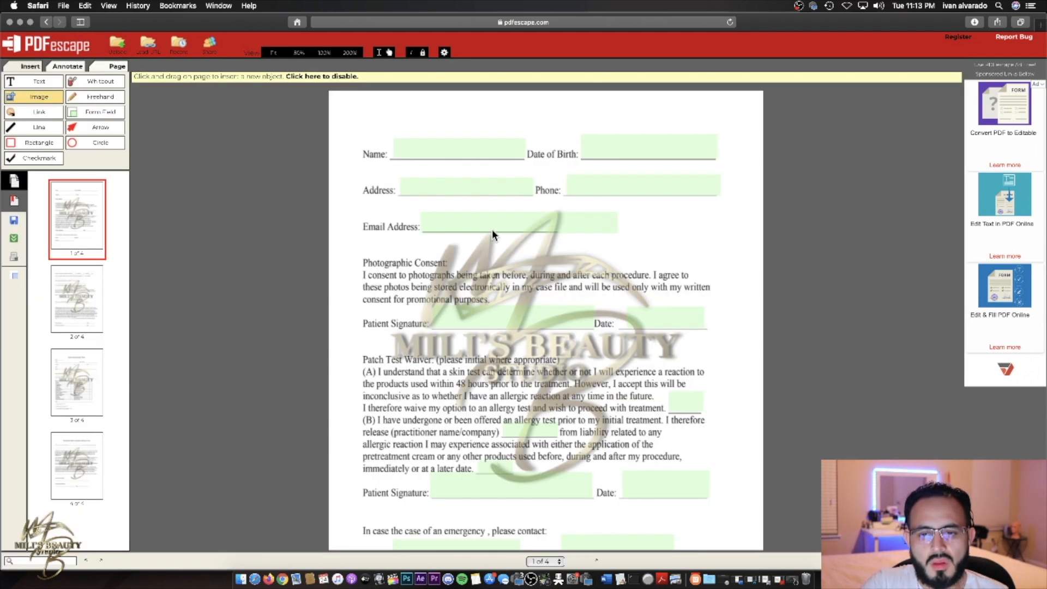
- Download the fillable PDF, allowing the download in Safari
left_click(15, 238)
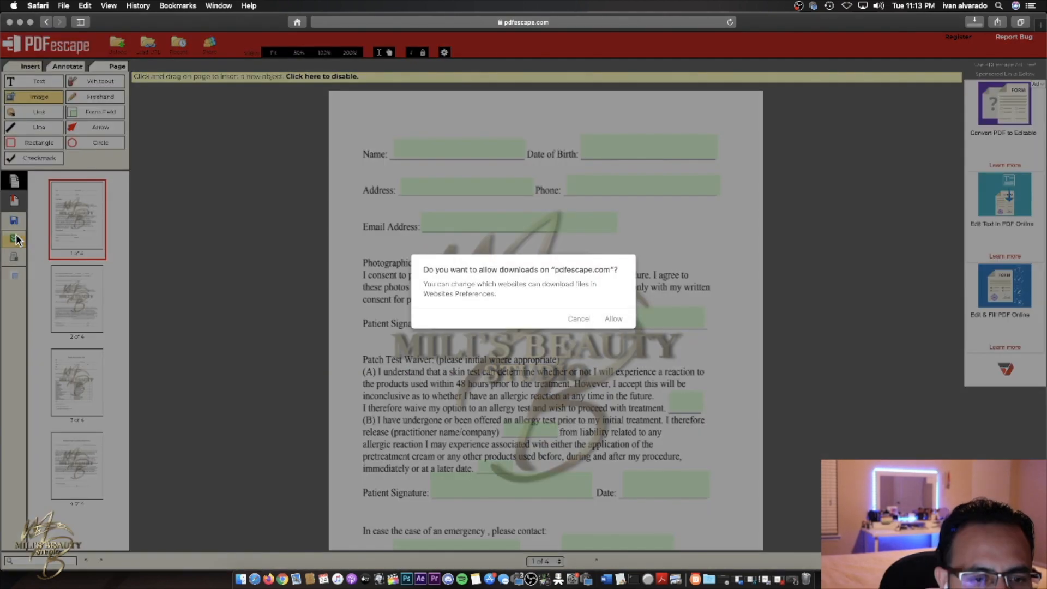
left_click(613, 319)
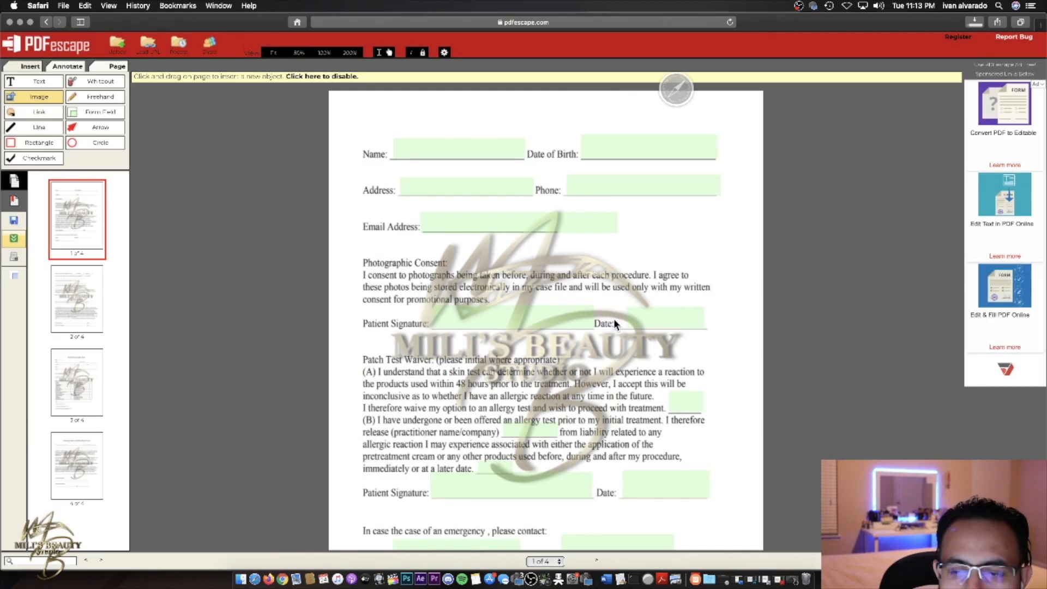
left_click(975, 22)
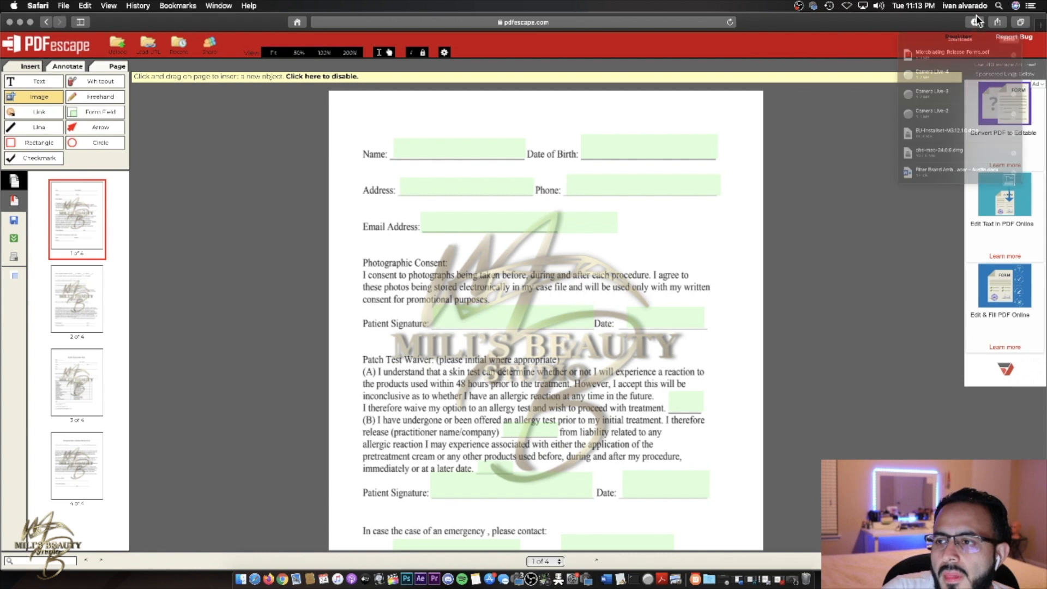
left_click(976, 20)
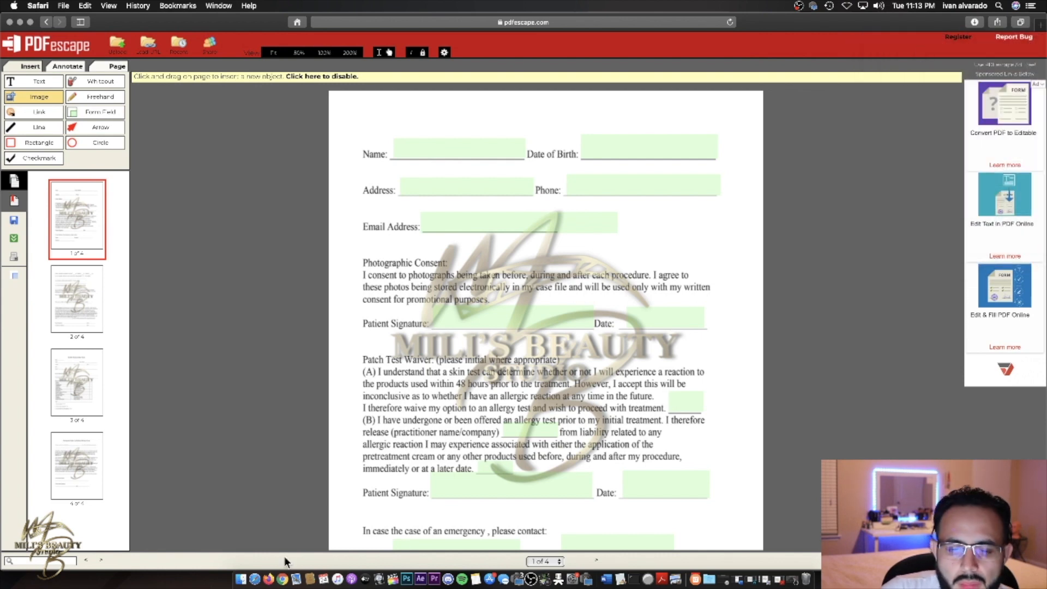
- Open Microblading_Release_Forms.pdf from the Finder Downloads folder in Acrobat Reader
left_click(238, 575)
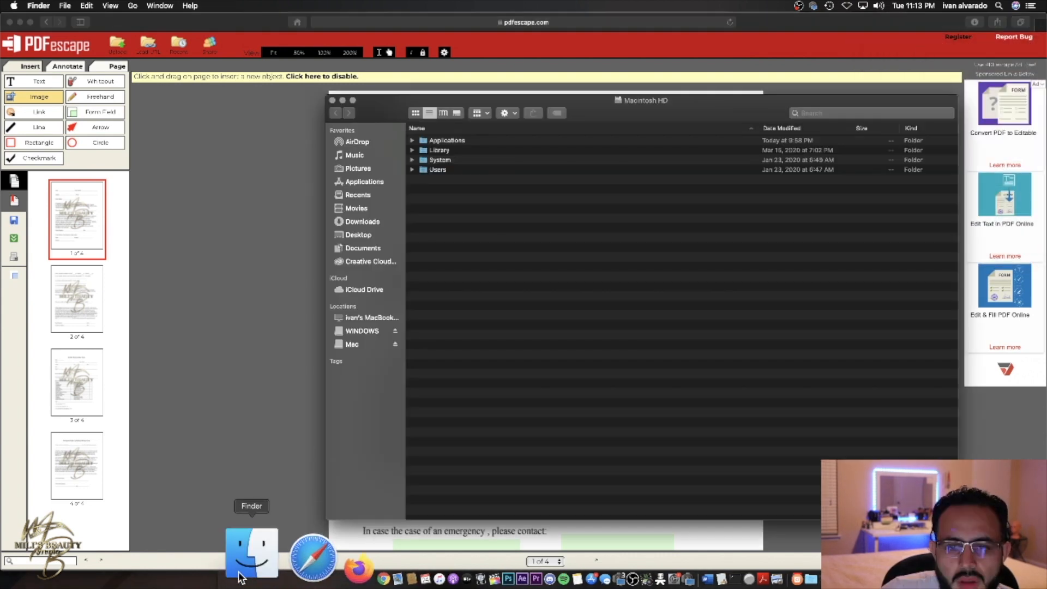
left_click(378, 222)
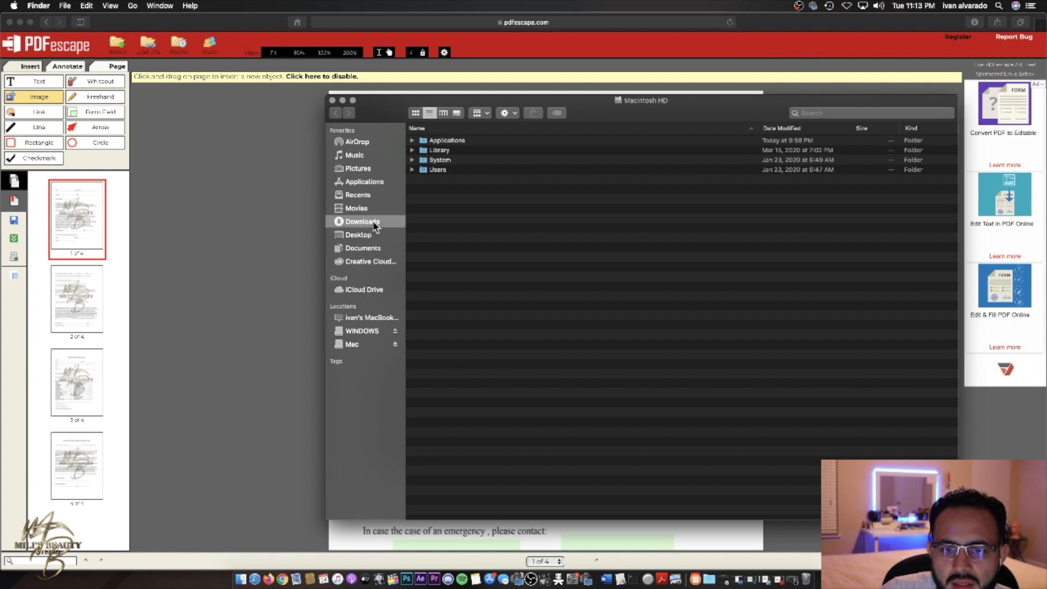
double_click(496, 141)
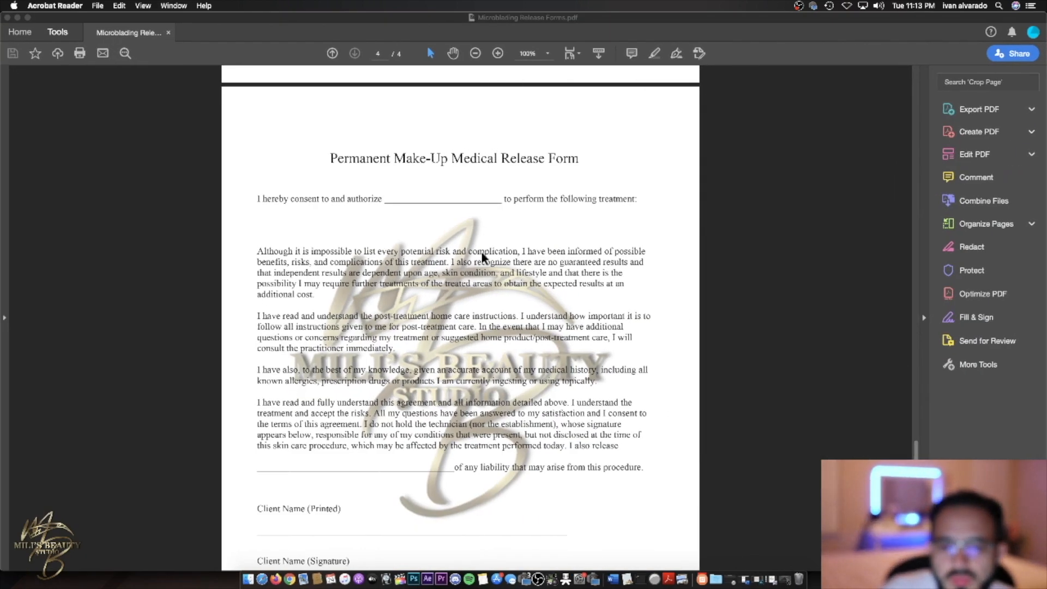
- Scroll through the downloaded form, set zoom to 100%, and return to page 1
scroll(456, 235, "down", 20)
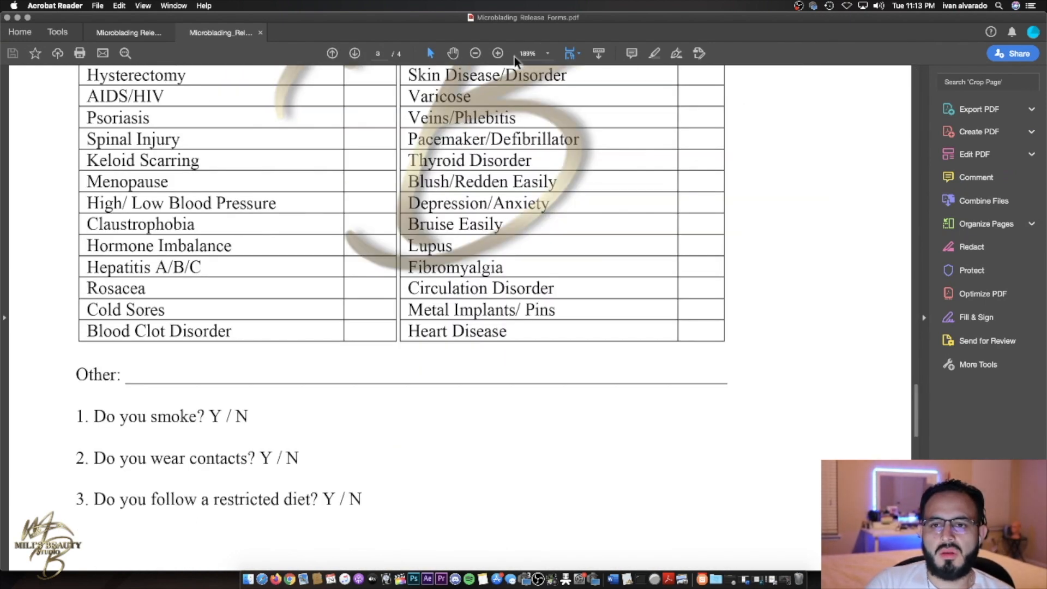
scroll(515, 57, "up", 20)
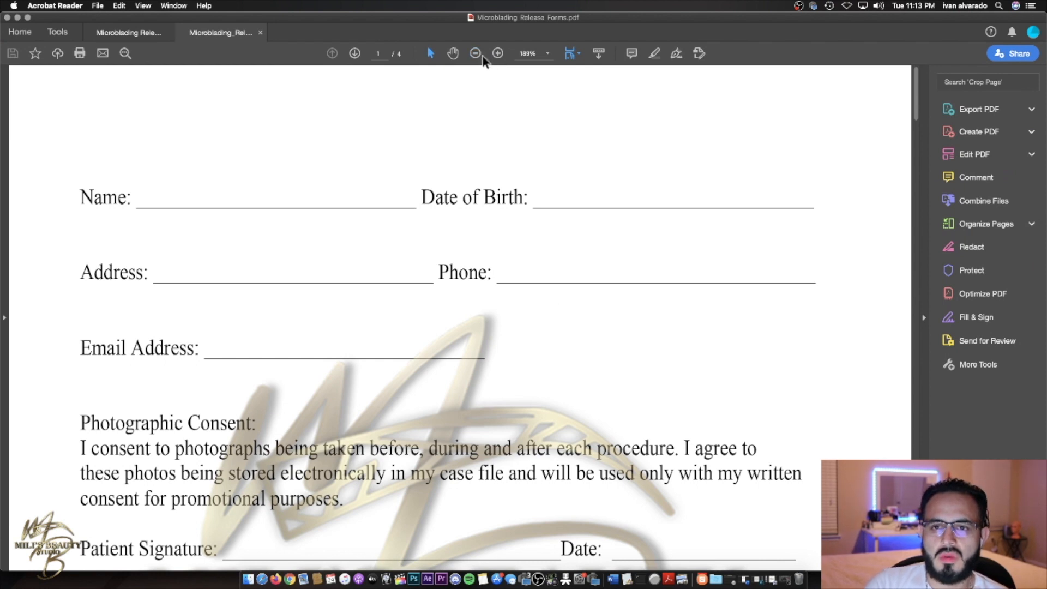
left_click(548, 55)
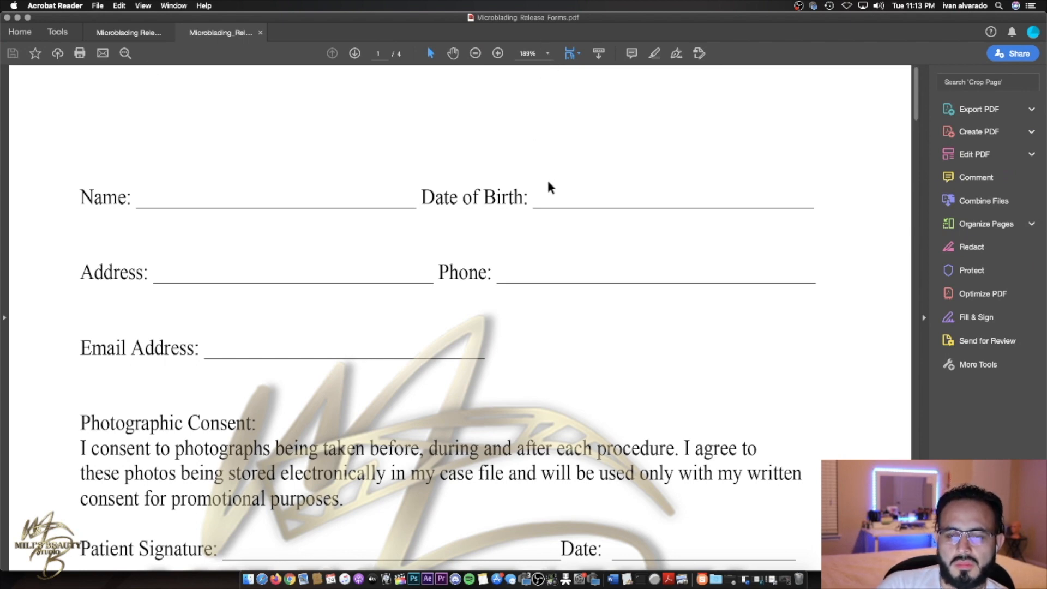
left_click(546, 177)
left_click(547, 53)
left_click(562, 116)
left_click(548, 53)
left_click(506, 101)
scroll(382, 123, "down", 20)
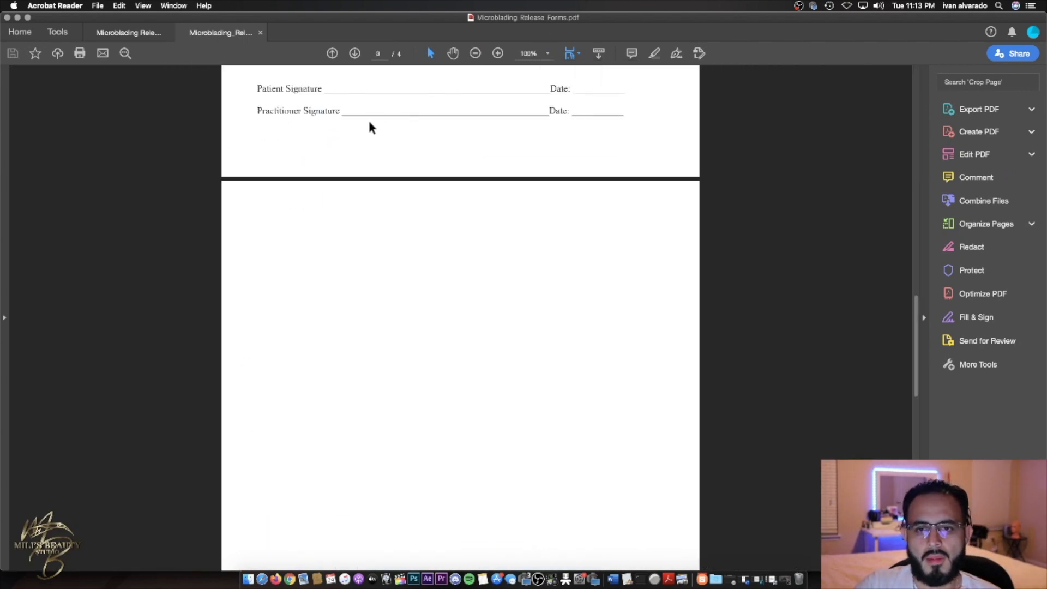
scroll(438, 120, "up", 20)
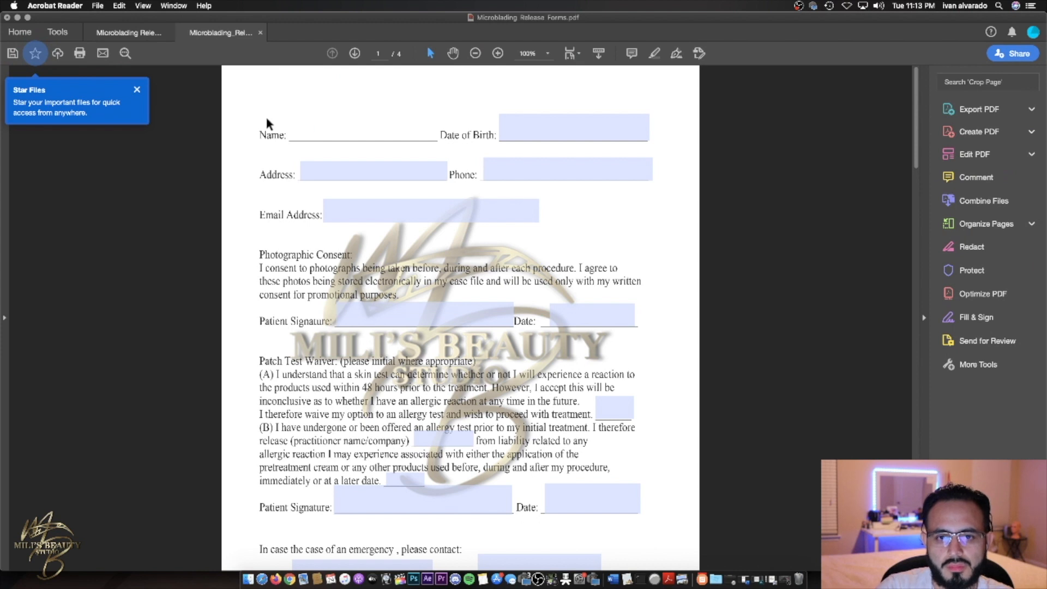
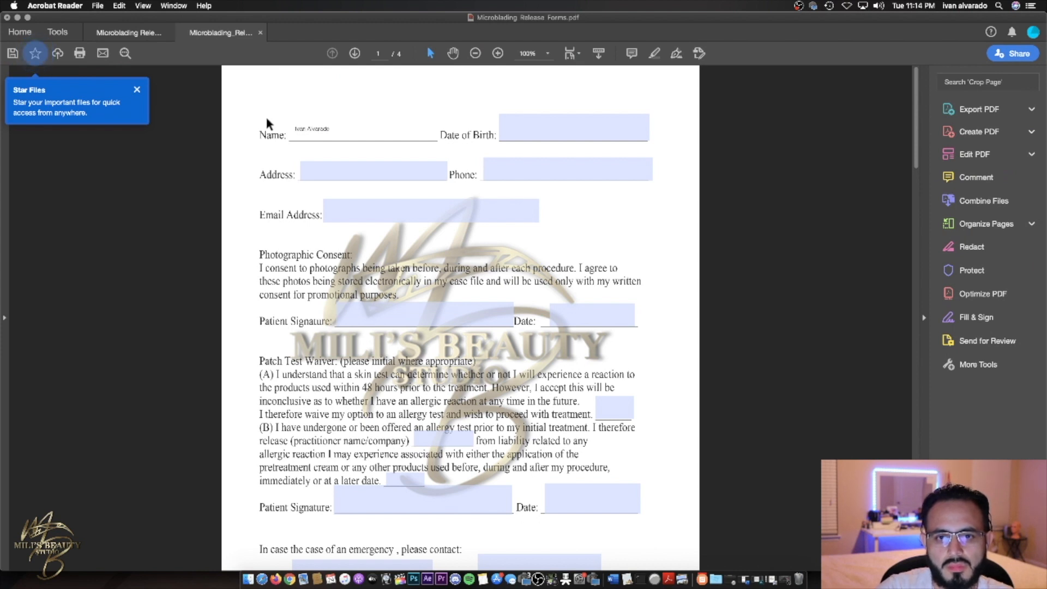
- Finish typing a client name in the Name field and enter an e-mail address in the Email Address field
left_click(573, 132)
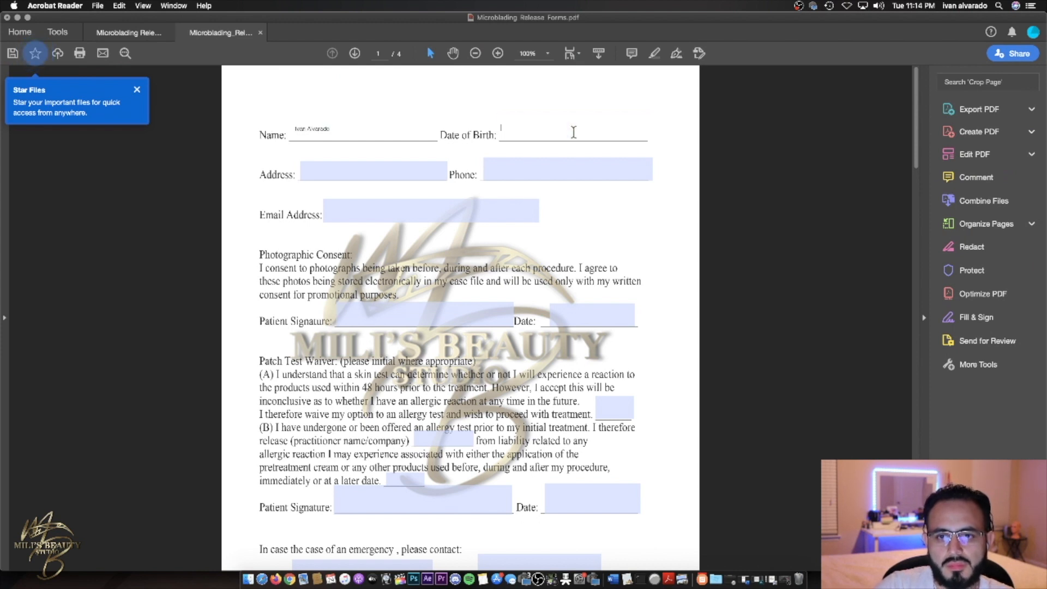
left_click(377, 168)
left_click(376, 211)
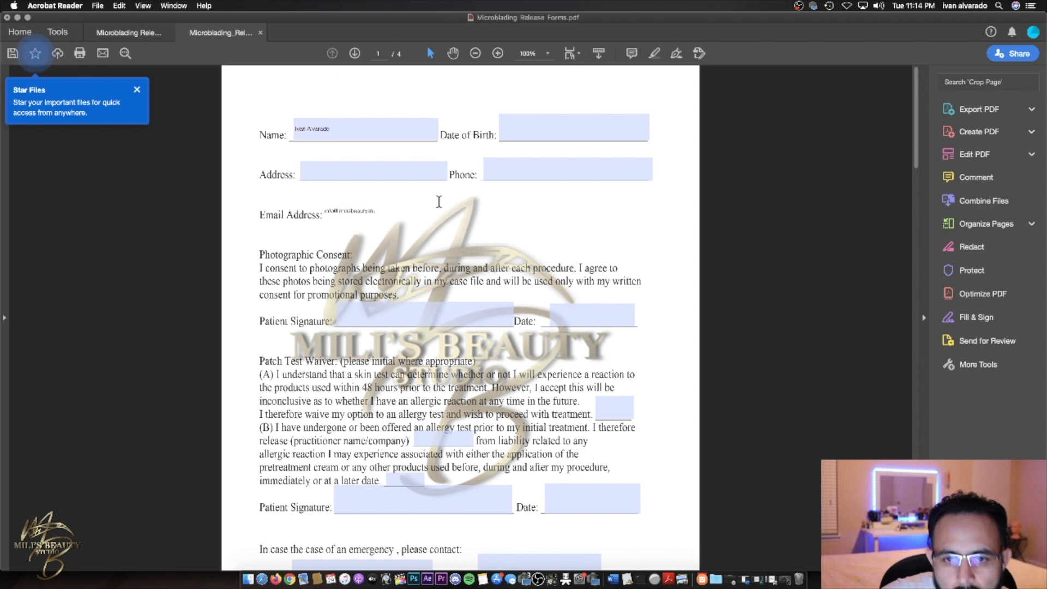
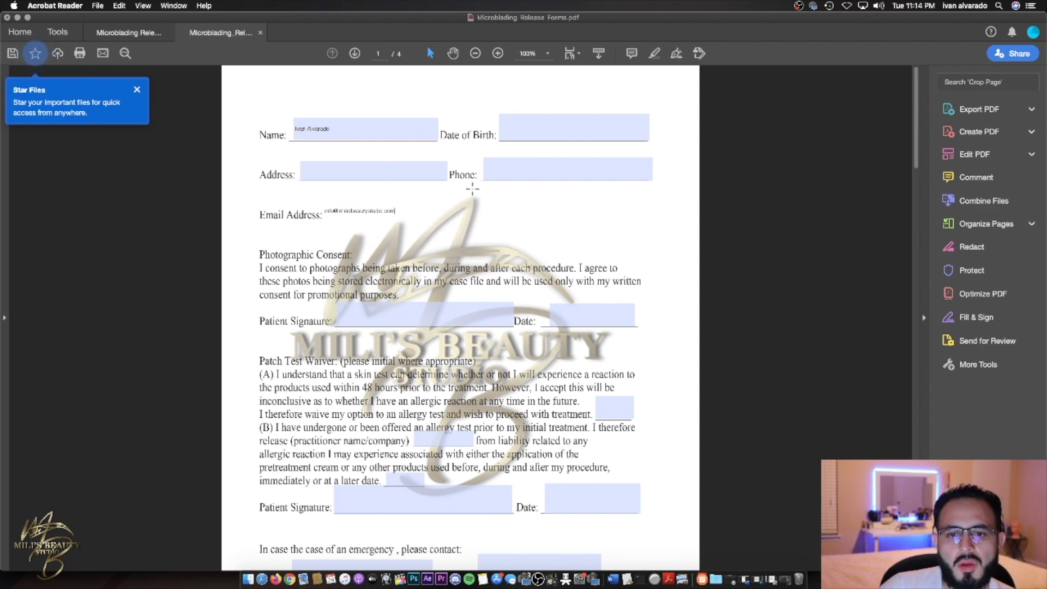
scroll(502, 210, "down", 20)
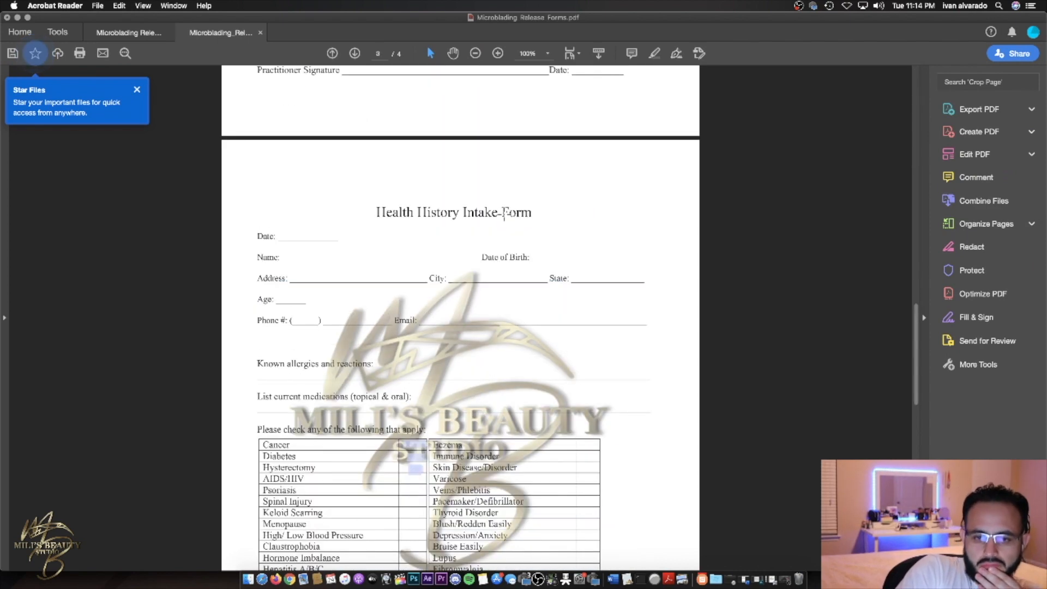
scroll(505, 212, "up", 20)
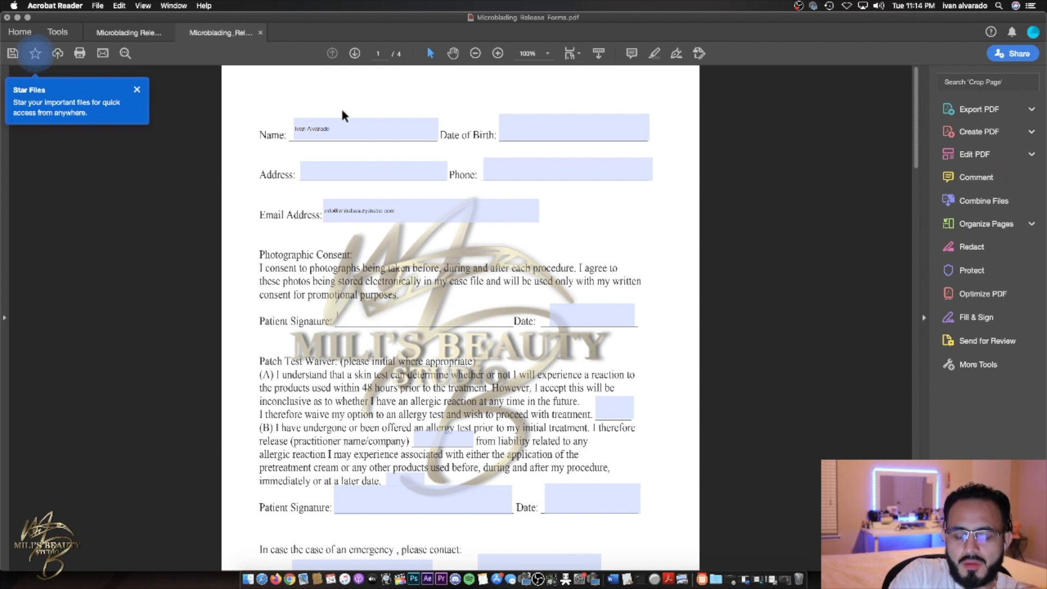
- Check the Phone field, then minimize the Safari browser and Downloads folder windows
left_click(525, 171)
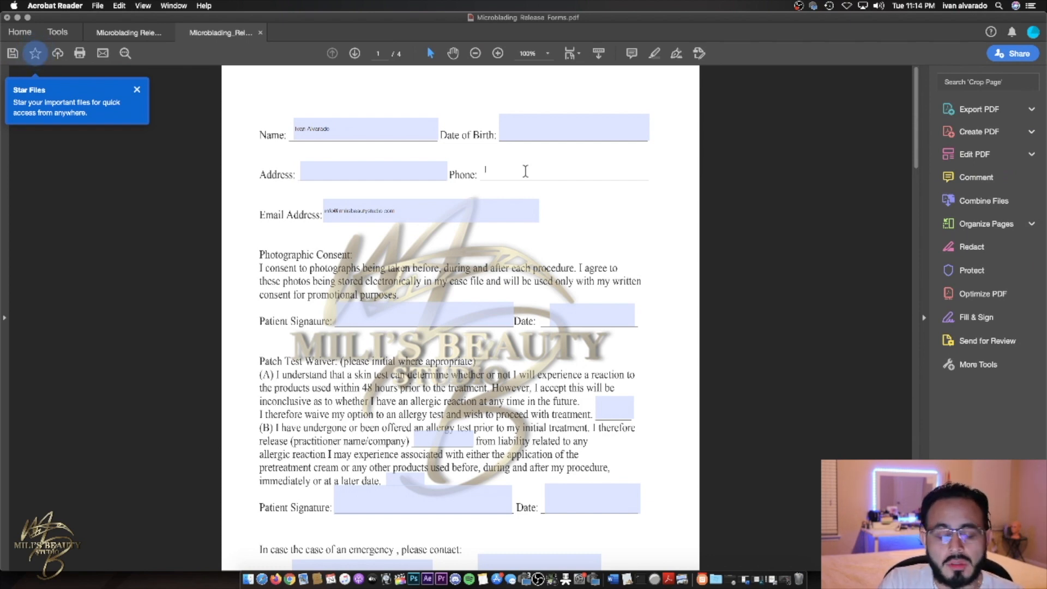
scroll(525, 171, "down", 10)
scroll(512, 209, "up", 10)
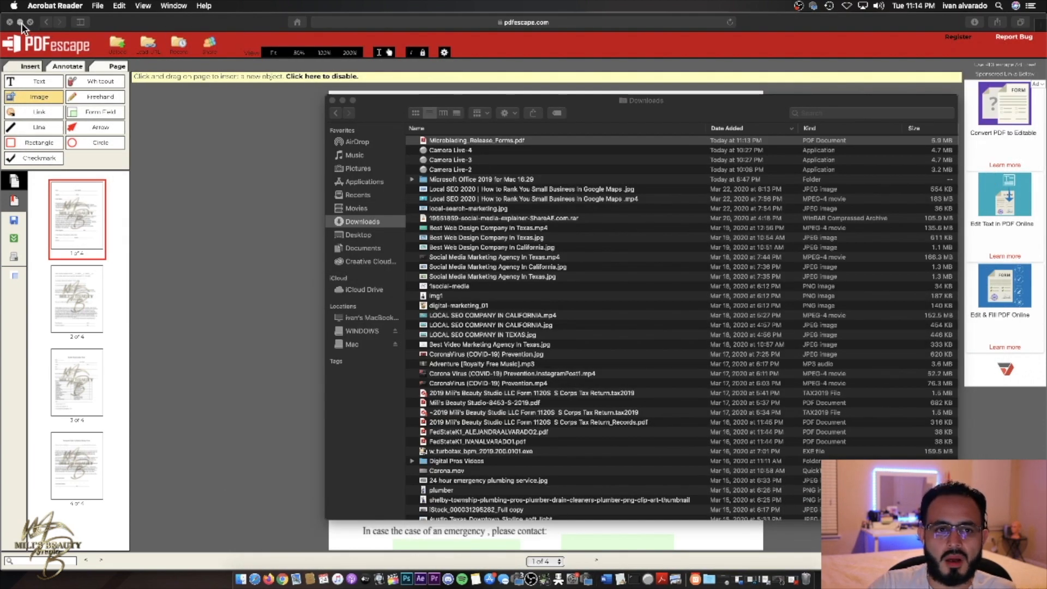
left_click(20, 22)
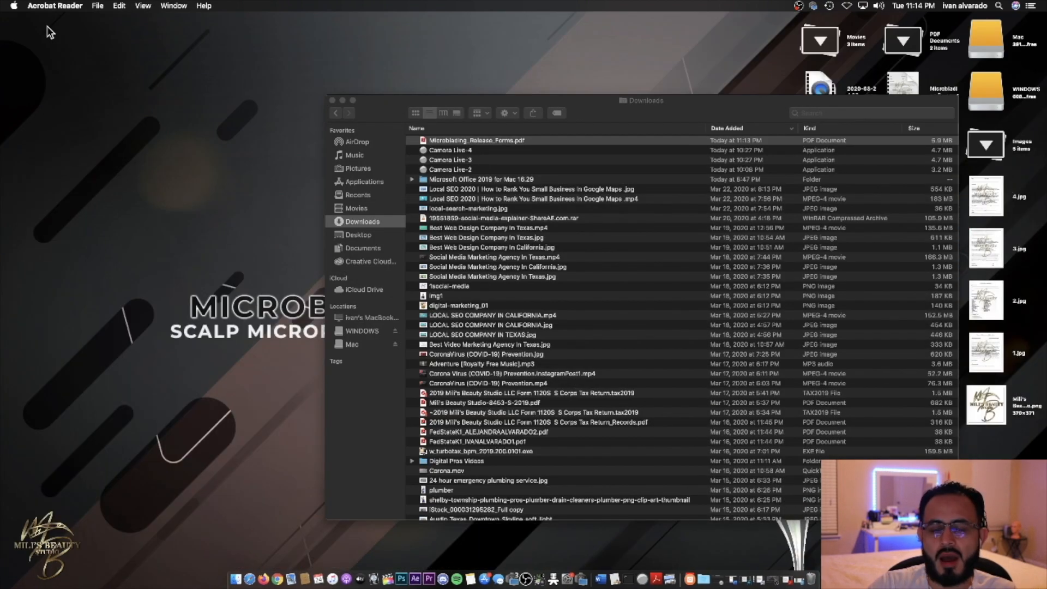
left_click(342, 100)
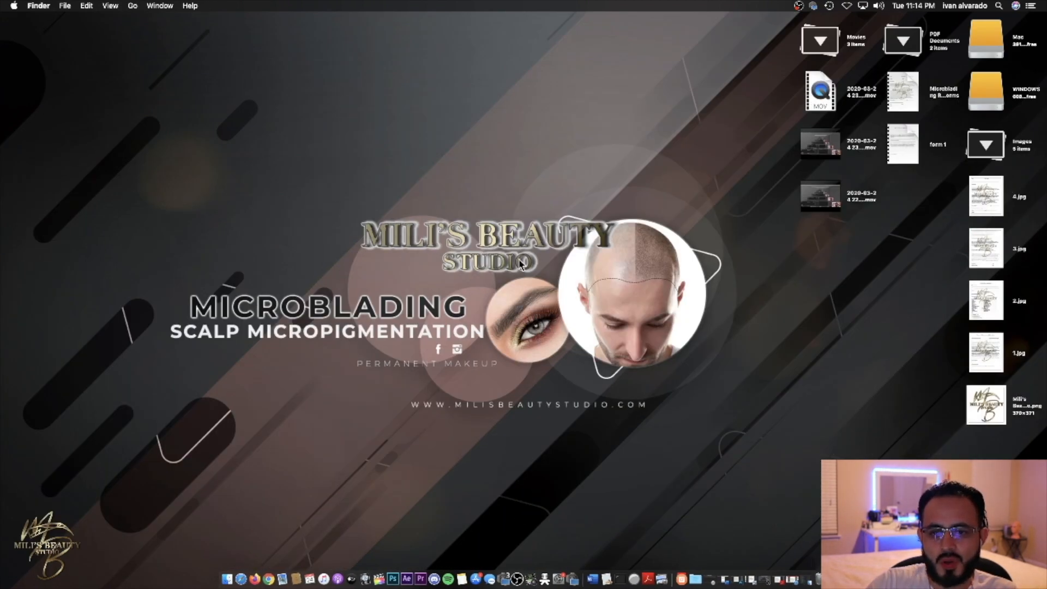